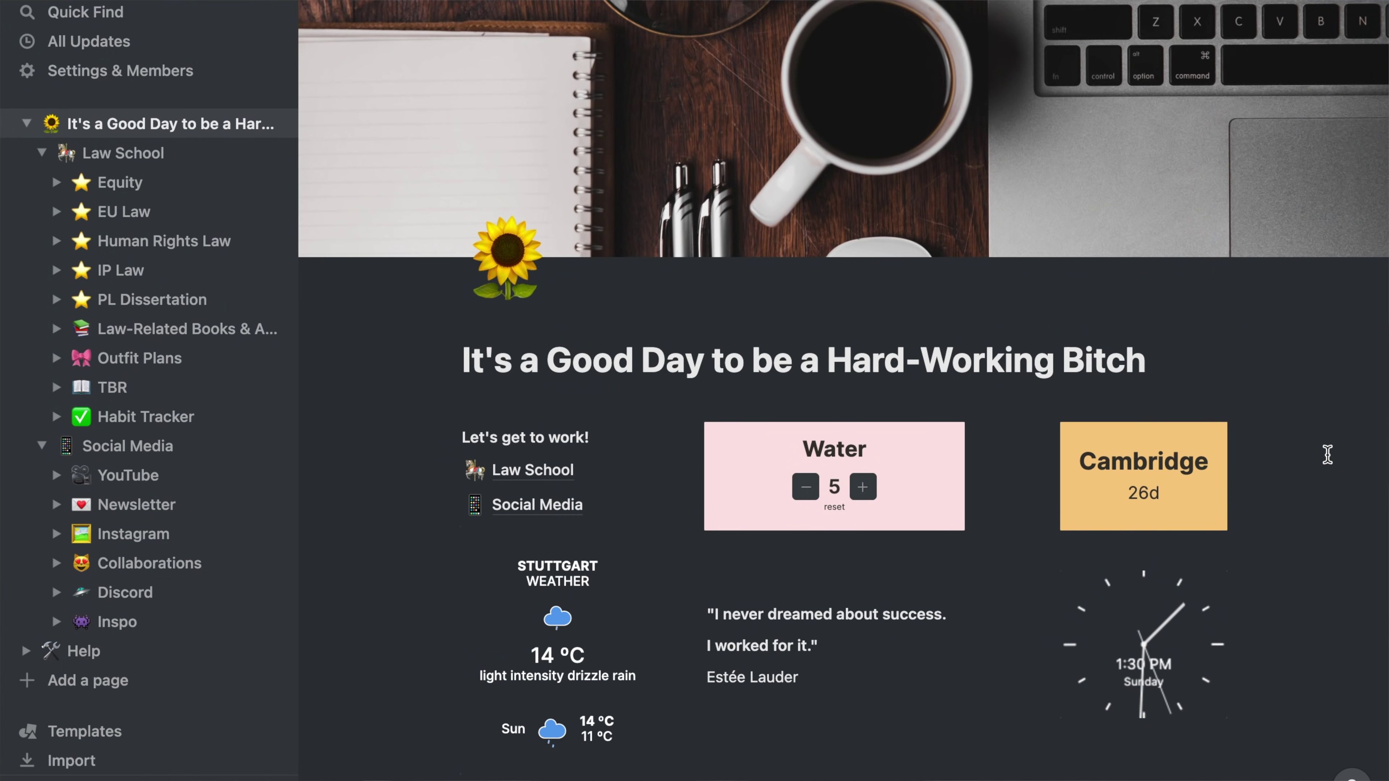
Look over the home page's widgets and the to-do lists below them
{"action": "scroll", "coordinate": [1324, 453], "scroll_direction": "down", "scroll_amount": 10}
{"action": "scroll", "coordinate": [1327, 454], "scroll_direction": "down", "scroll_amount": 10}
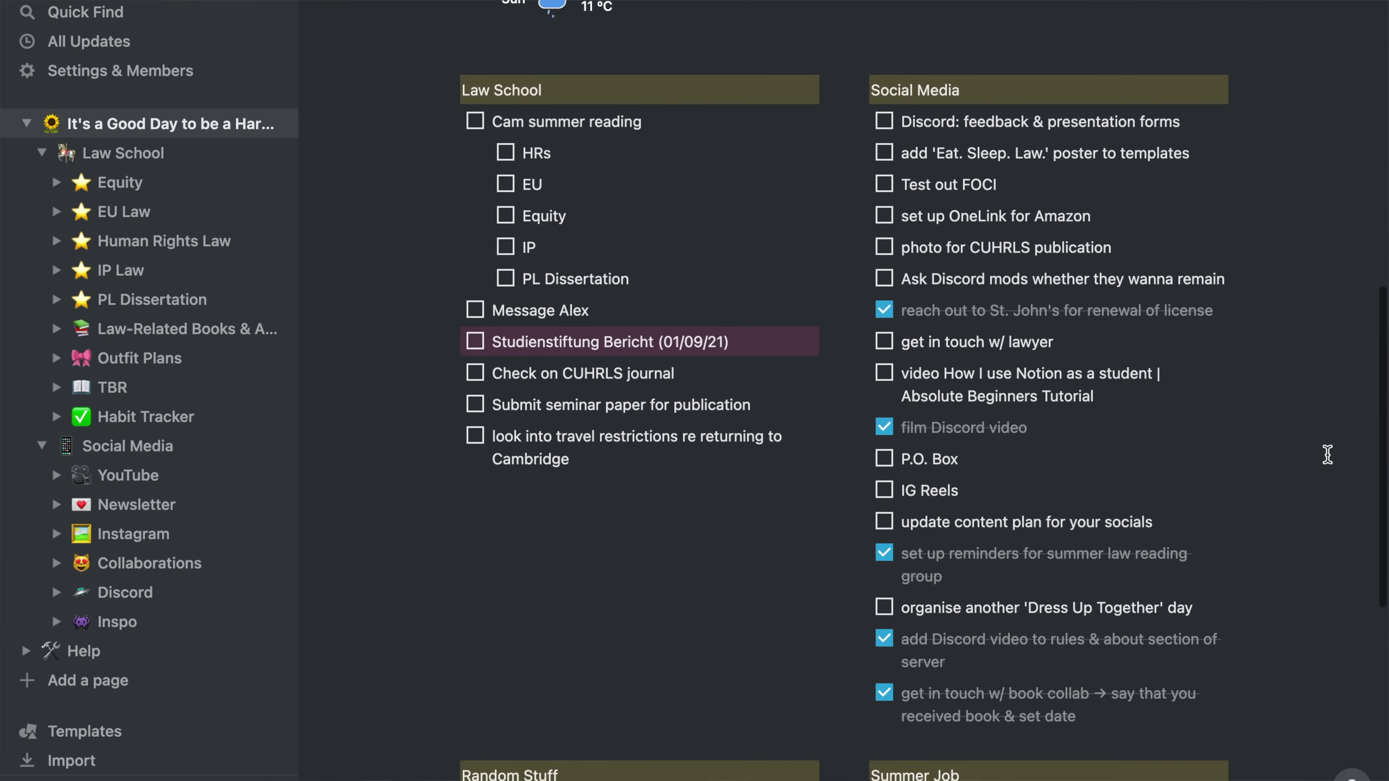
{"action": "scroll", "coordinate": [1327, 454], "scroll_direction": "up", "scroll_amount": 15}
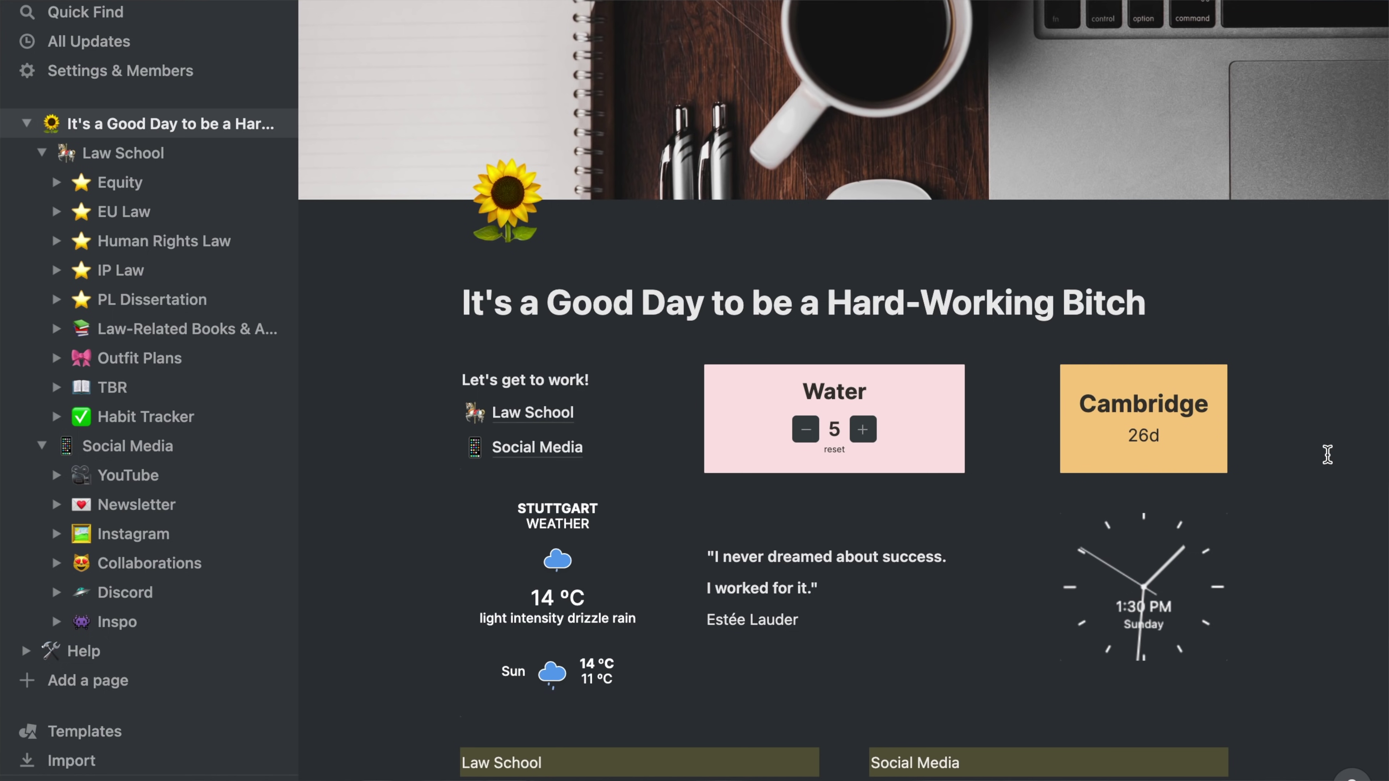
{"action": "left_click_drag", "start_coordinate": [679, 468], "coordinate": [629, 446]}
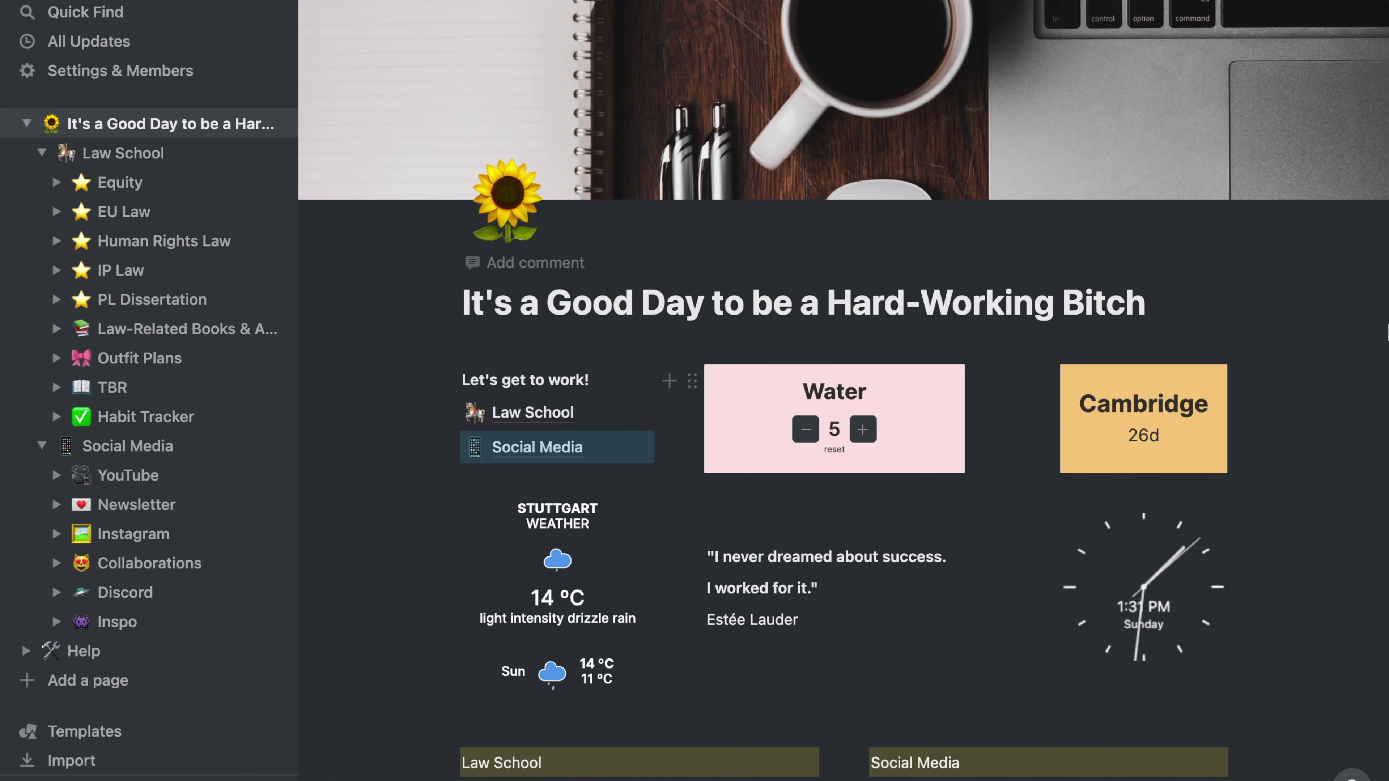
{"action": "left_click", "coordinate": [1345, 483]}
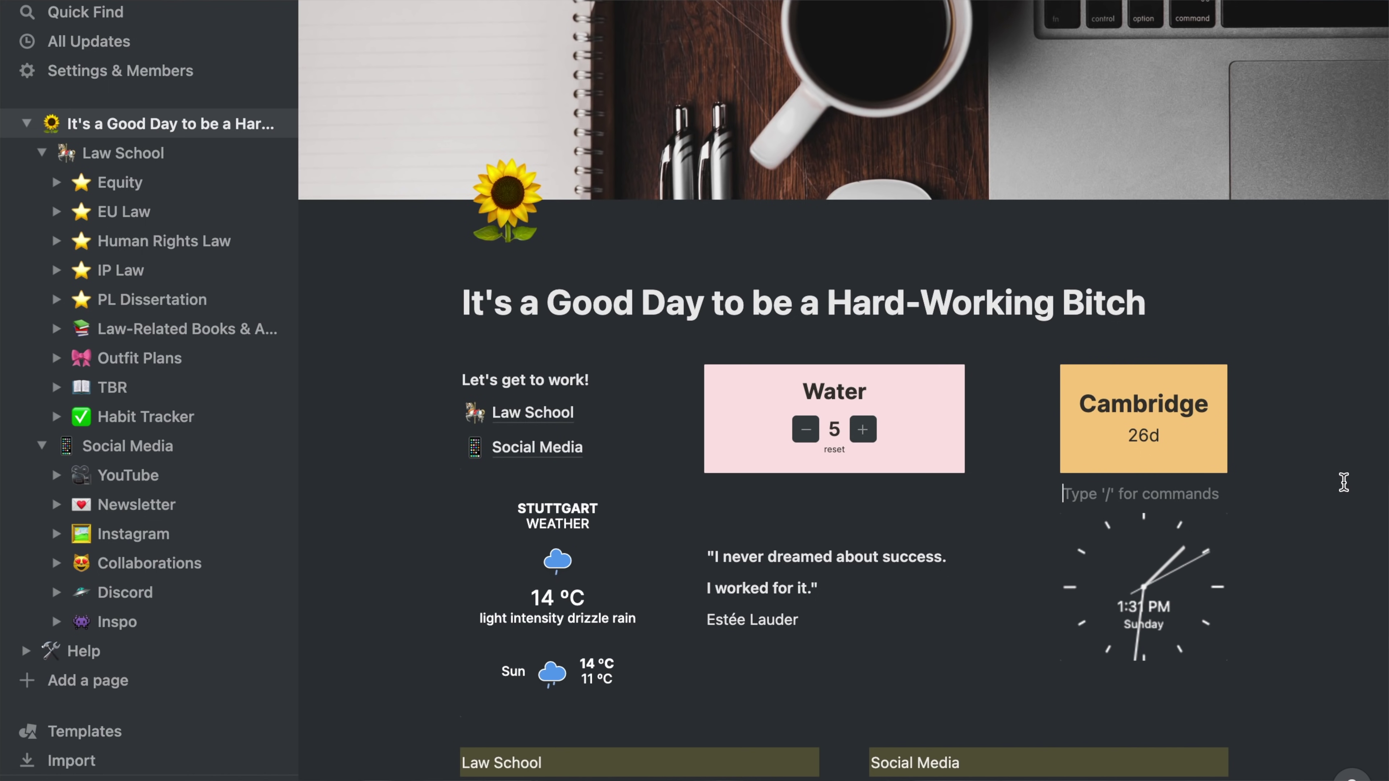
{"action": "left_click", "coordinate": [1318, 302]}
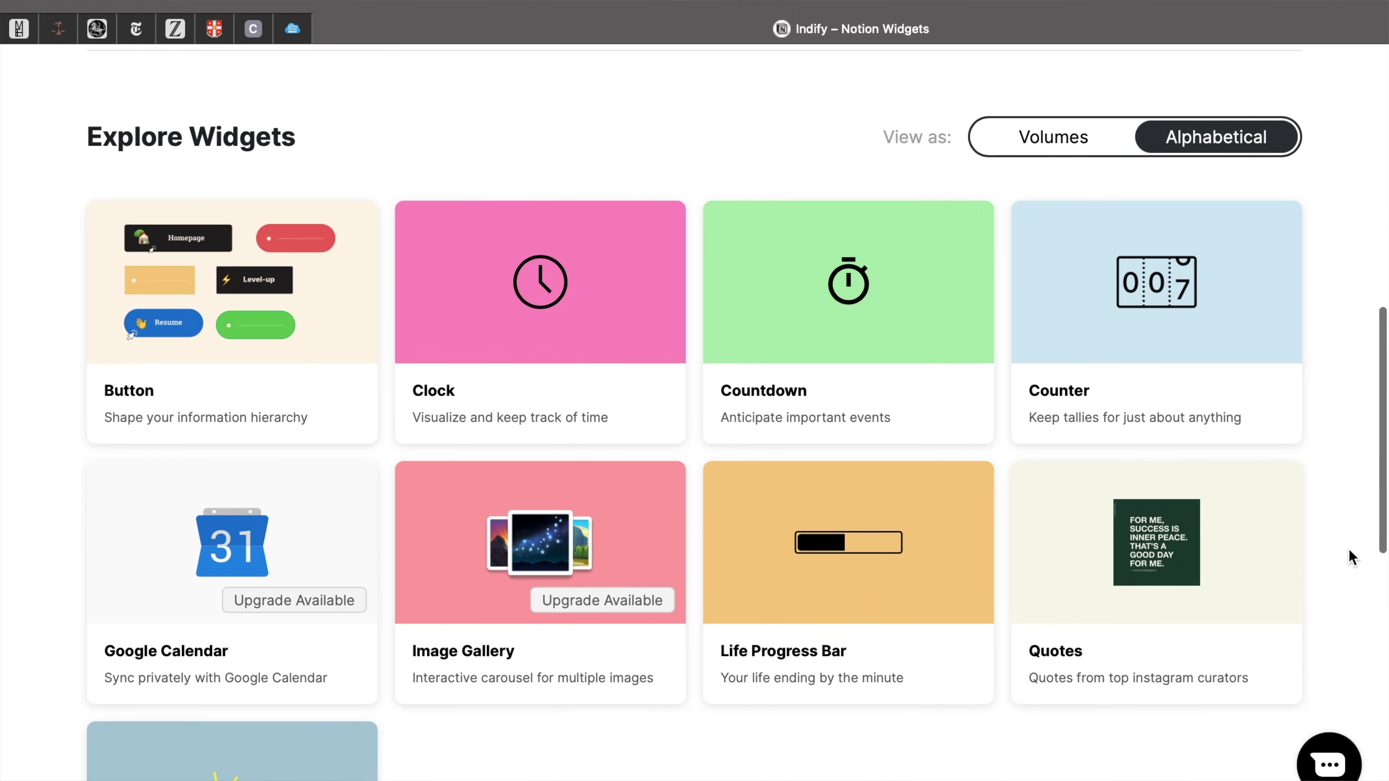
Switch to Indify, turn on default dark mode for the Stuttgart weather widget and copy its embed link
{"action": "scroll", "coordinate": [1353, 556], "scroll_direction": "down", "scroll_amount": 3}
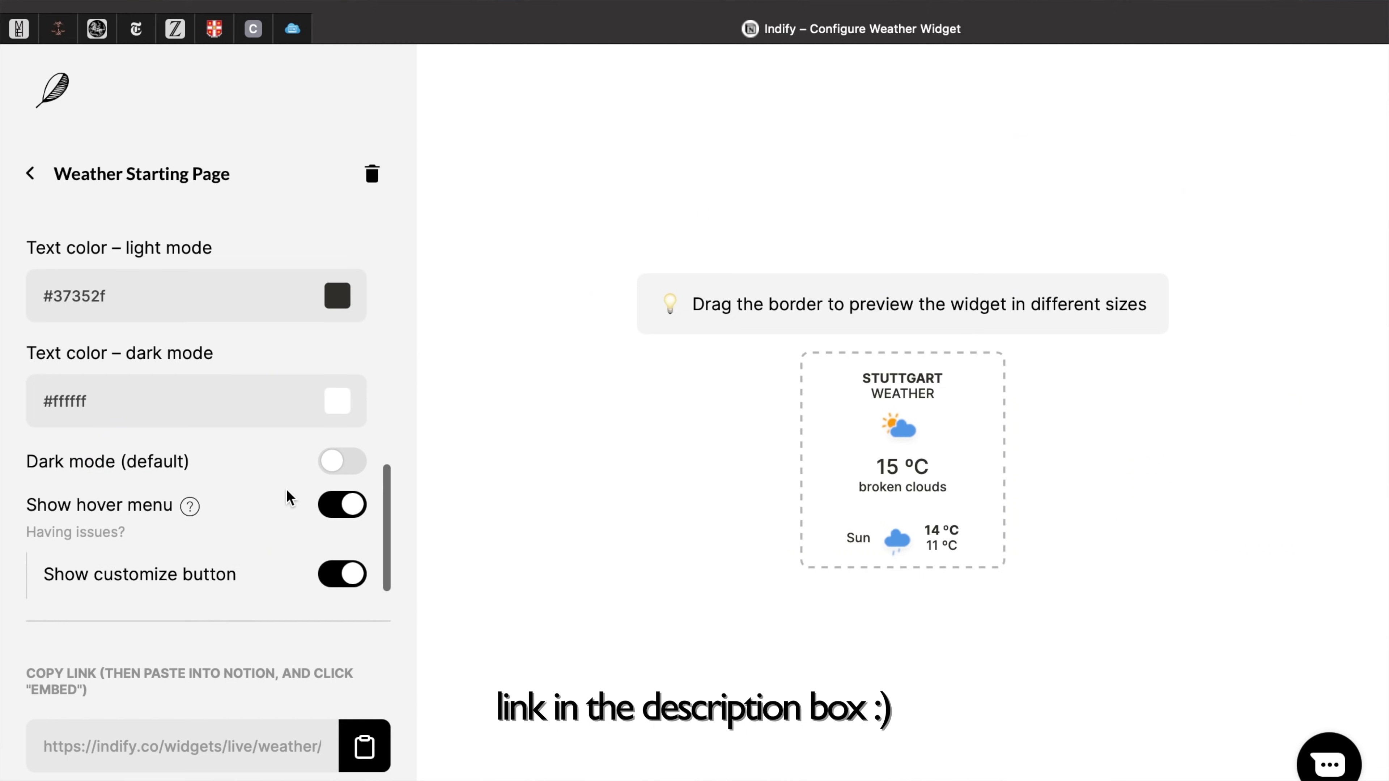
{"action": "scroll", "coordinate": [288, 496], "scroll_direction": "down", "scroll_amount": 1}
{"action": "left_click", "coordinate": [343, 445]}
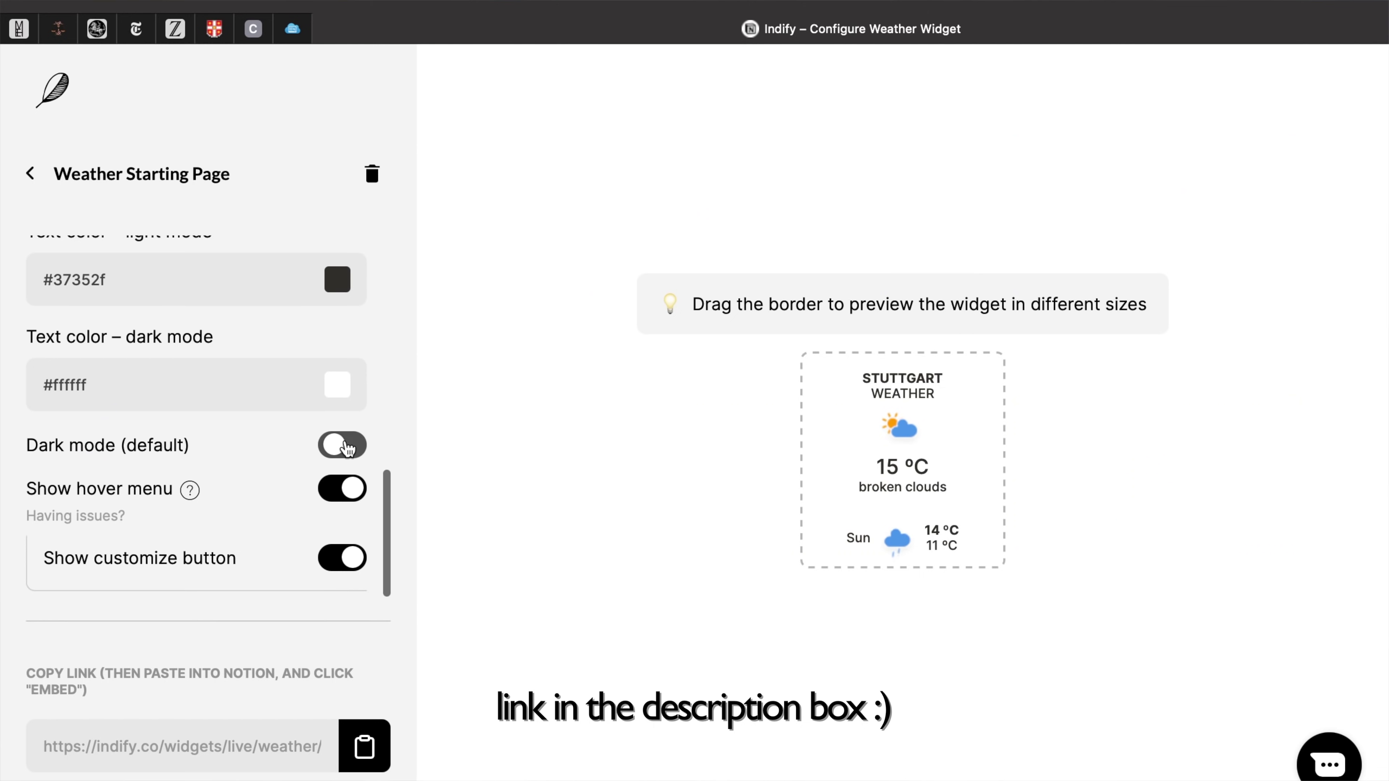
{"action": "left_click", "coordinate": [364, 750]}
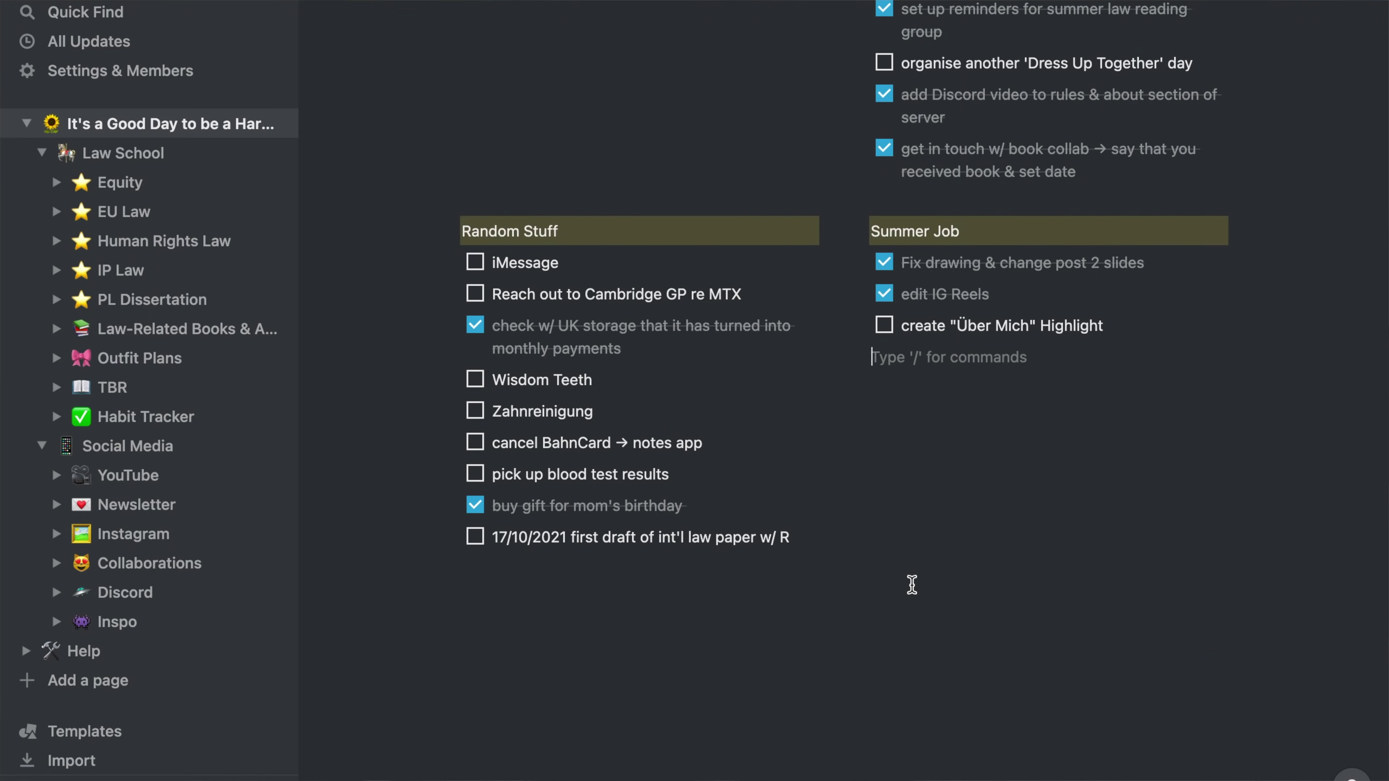
Embed the copied weather widget link below the Summer Job list and try moving it into a column beside that list
{"action": "key", "text": "super+v"}
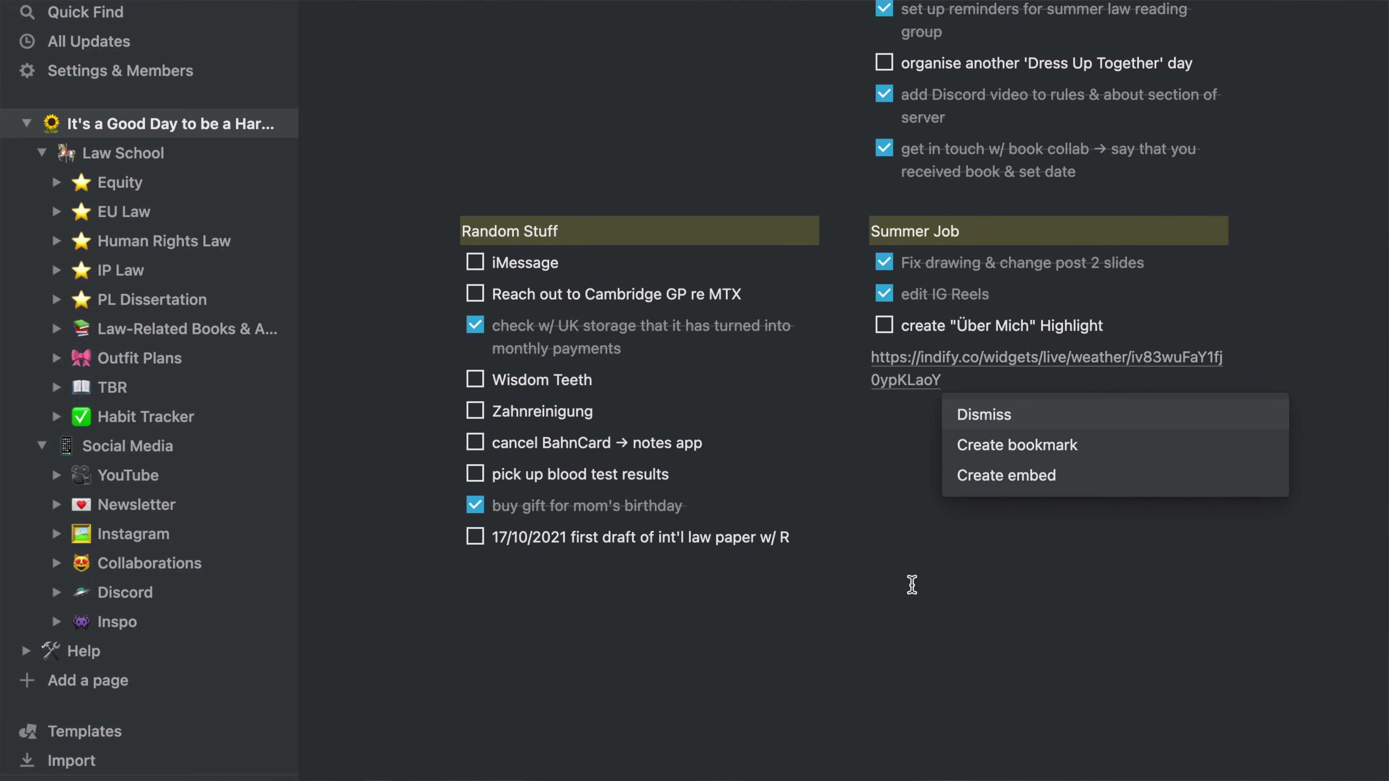
{"action": "left_click", "coordinate": [1025, 485]}
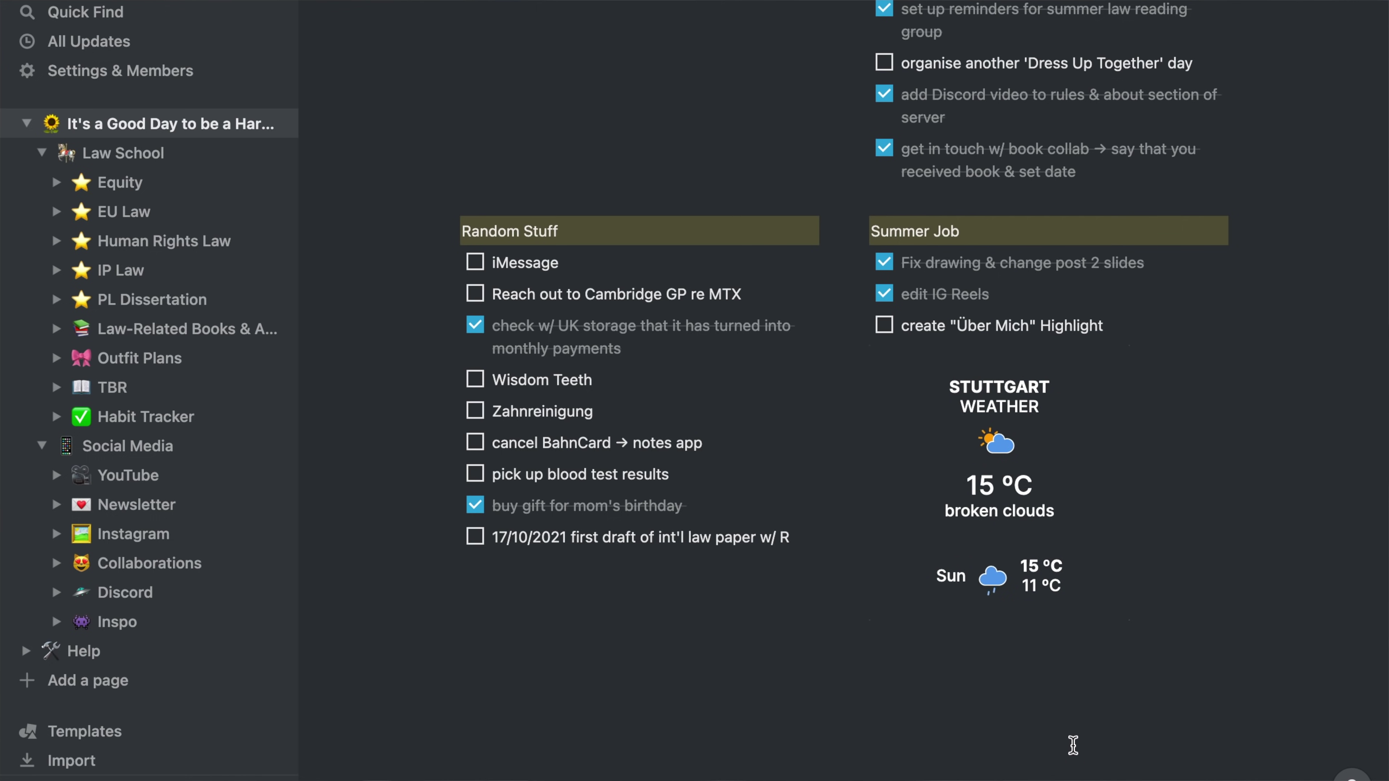
{"action": "mouse_move", "coordinate": [897, 419]}
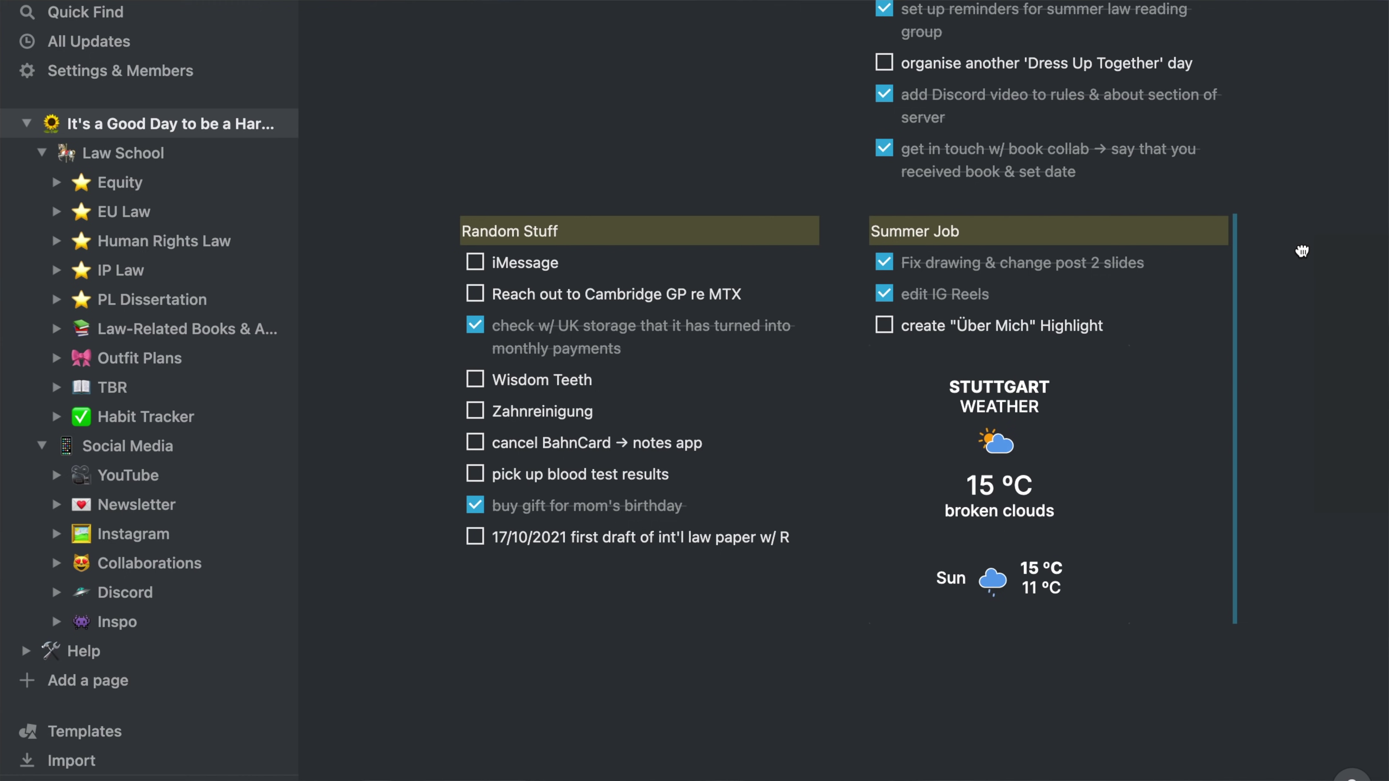
{"action": "left_click_drag", "start_coordinate": [1302, 251], "coordinate": [1302, 251]}
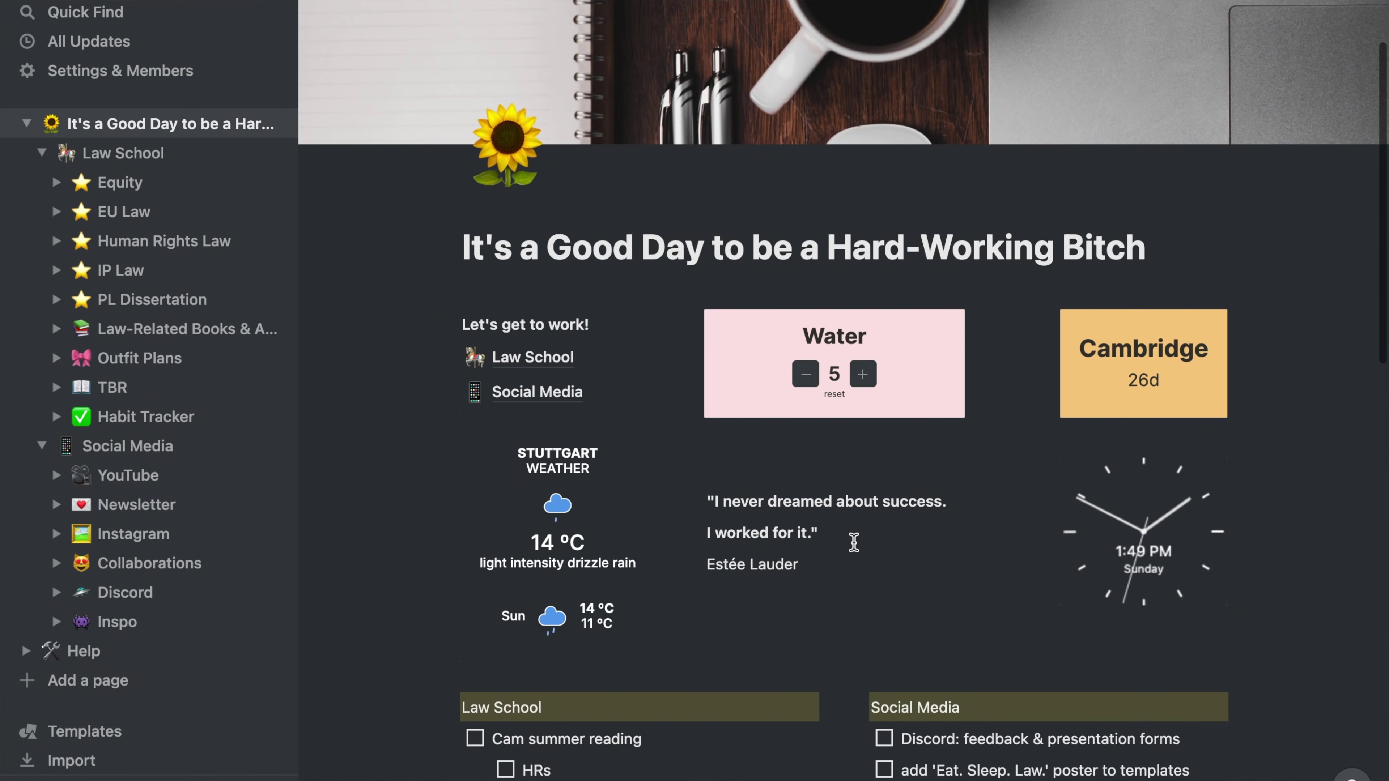
{"action": "left_click_drag", "start_coordinate": [848, 569], "coordinate": [711, 481]}
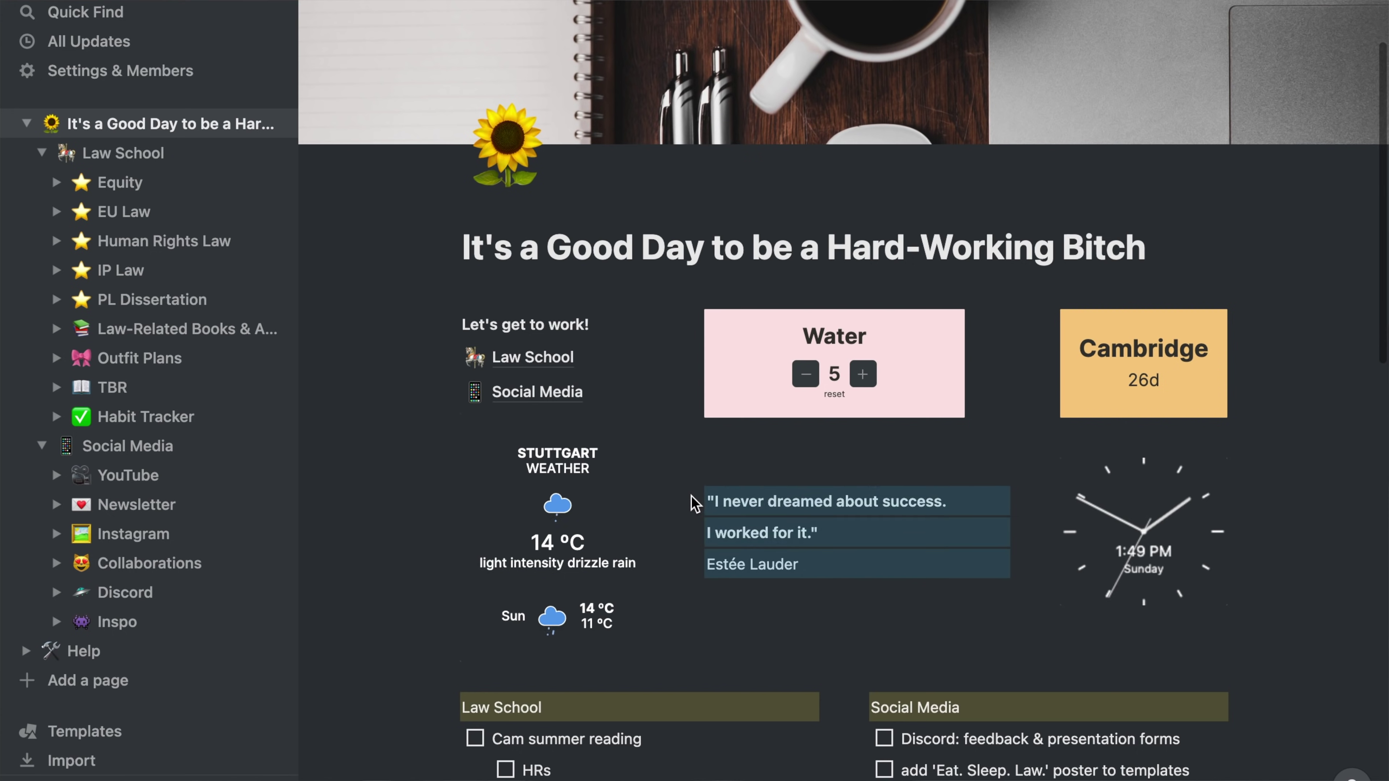
{"action": "left_click", "coordinate": [1376, 498]}
Give the "Check on CUHRLS journal" to-do in the Law School list a yellow background
{"action": "scroll", "coordinate": [1378, 504], "scroll_direction": "down", "scroll_amount": 10}
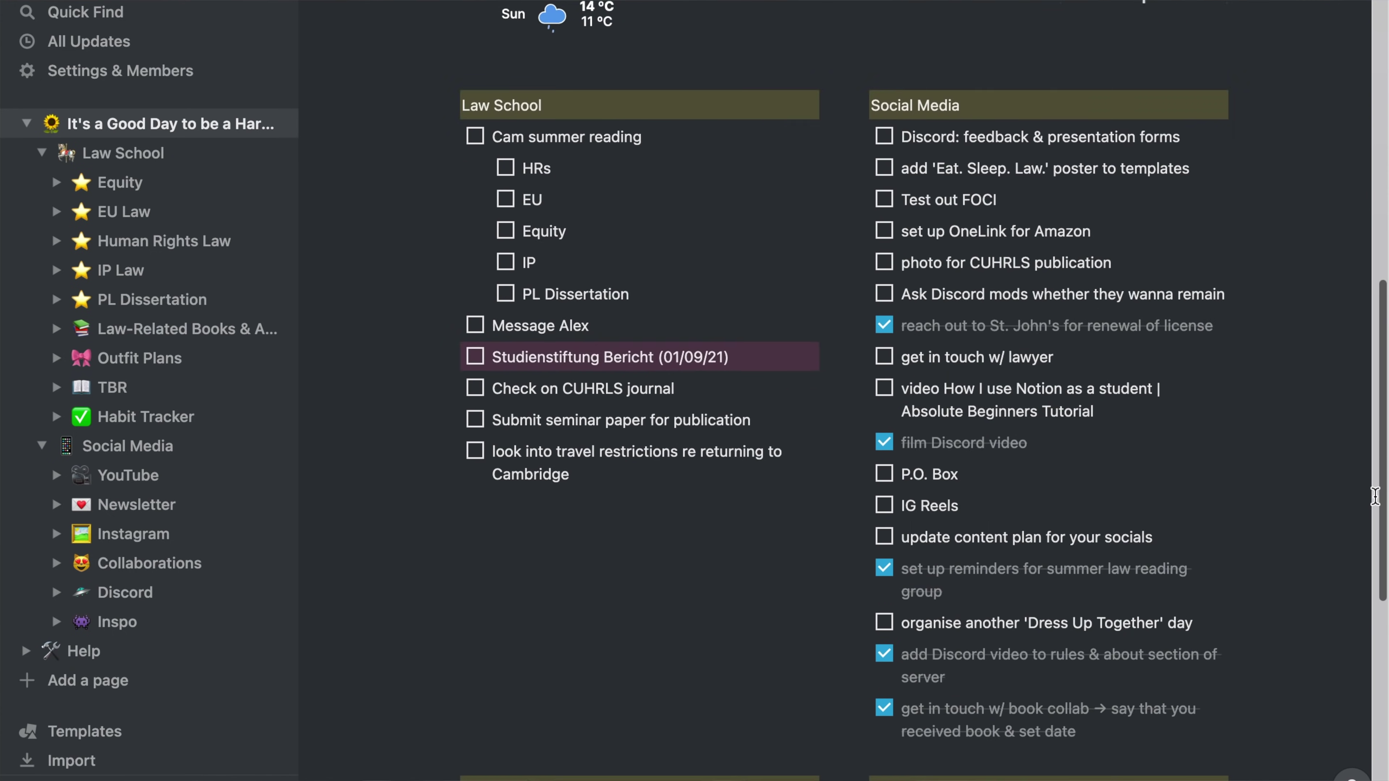
{"action": "scroll", "coordinate": [1377, 504], "scroll_direction": "up", "scroll_amount": 3}
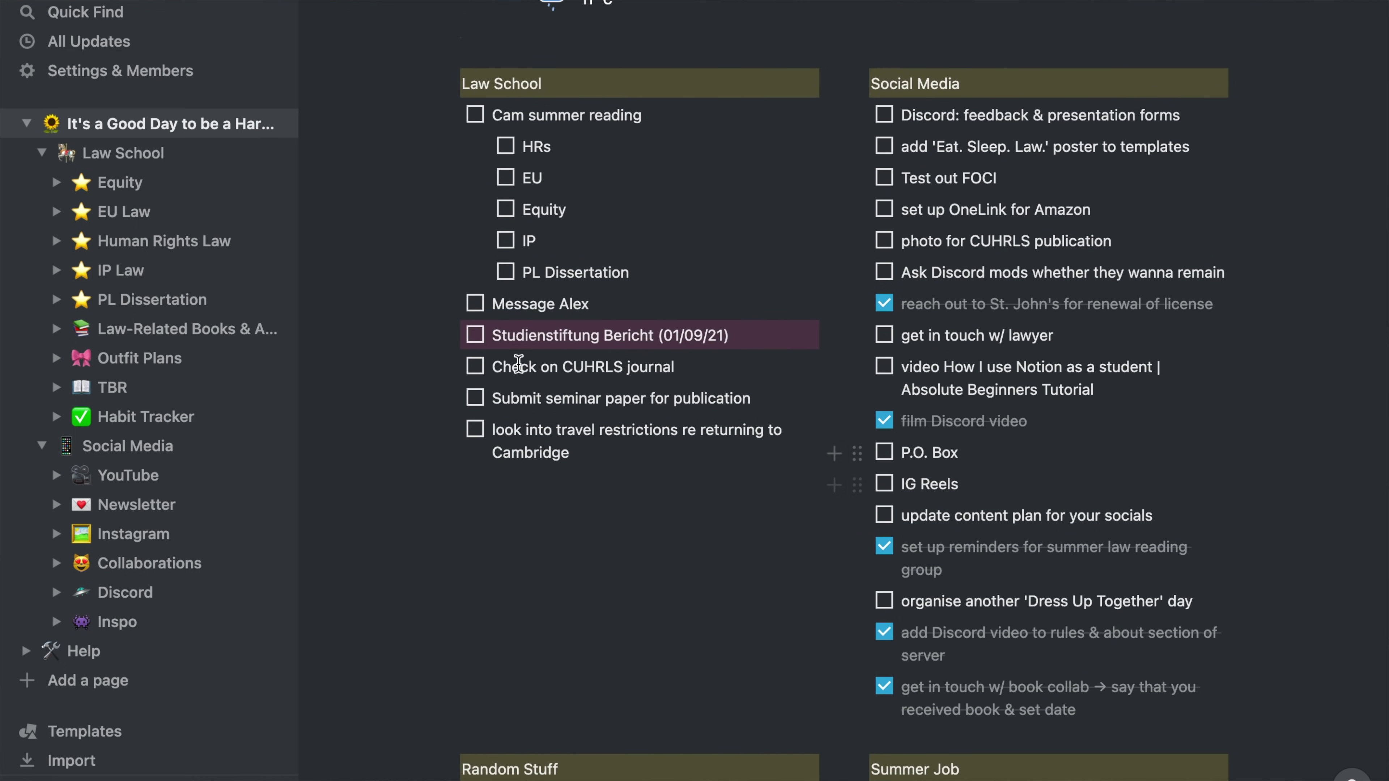
{"action": "left_click", "coordinate": [450, 371]}
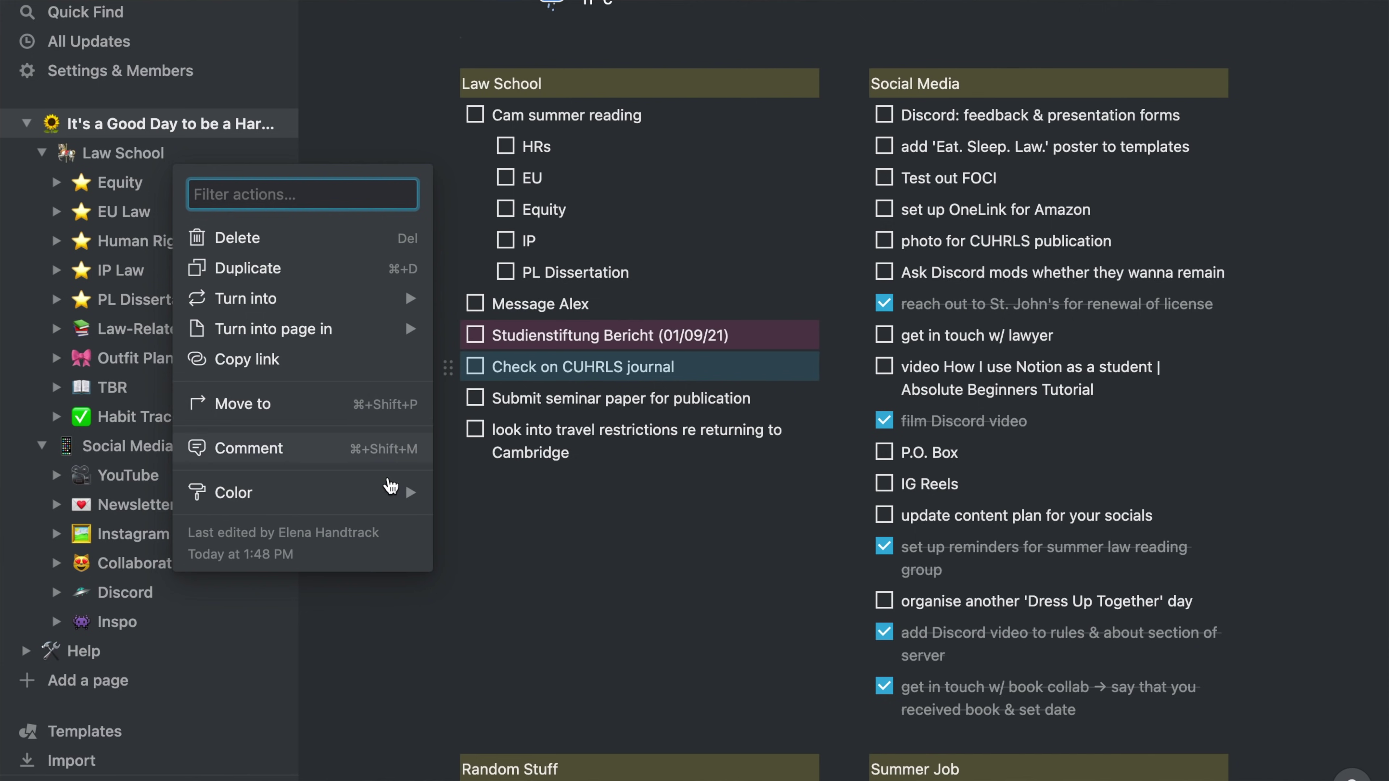
{"action": "mouse_move", "coordinate": [398, 492]}
{"action": "scroll", "coordinate": [511, 706], "scroll_direction": "down", "scroll_amount": 2}
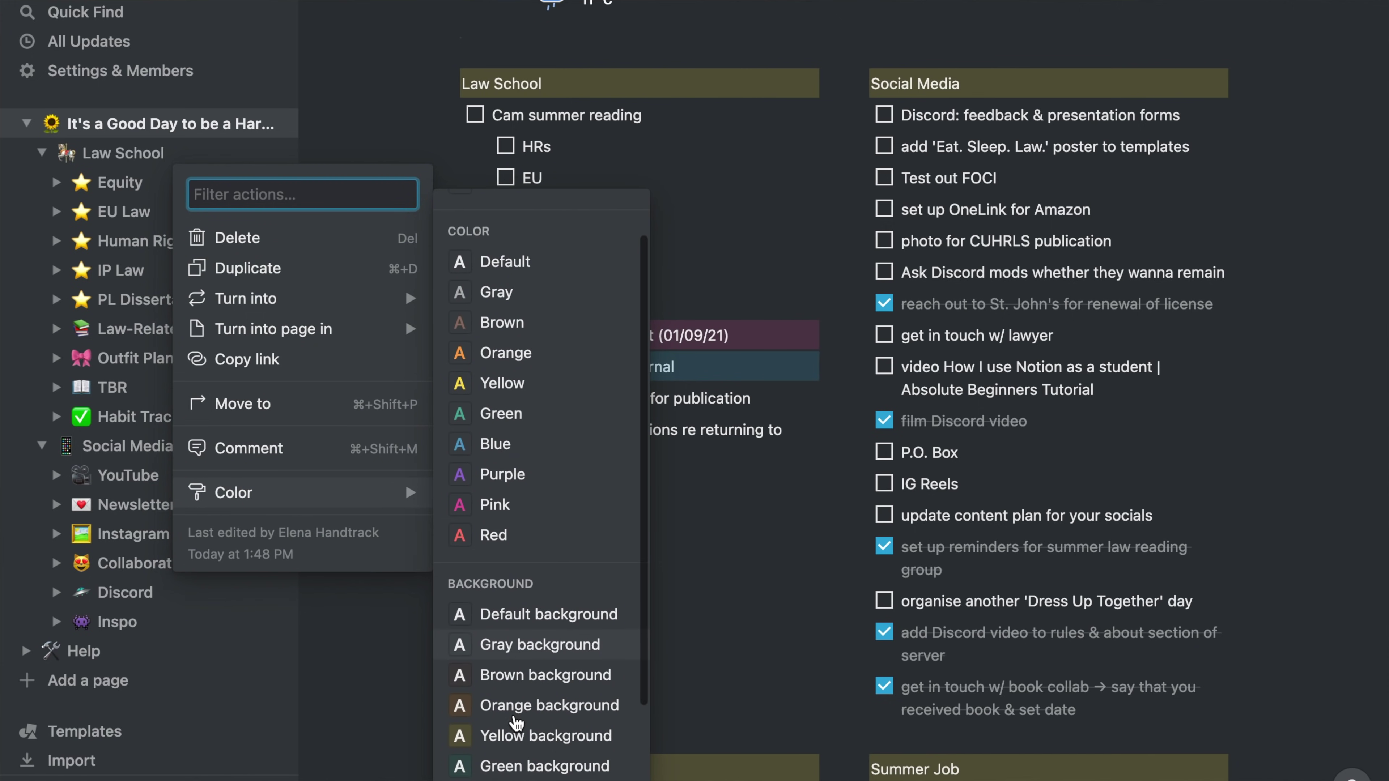
{"action": "left_click", "coordinate": [517, 734]}
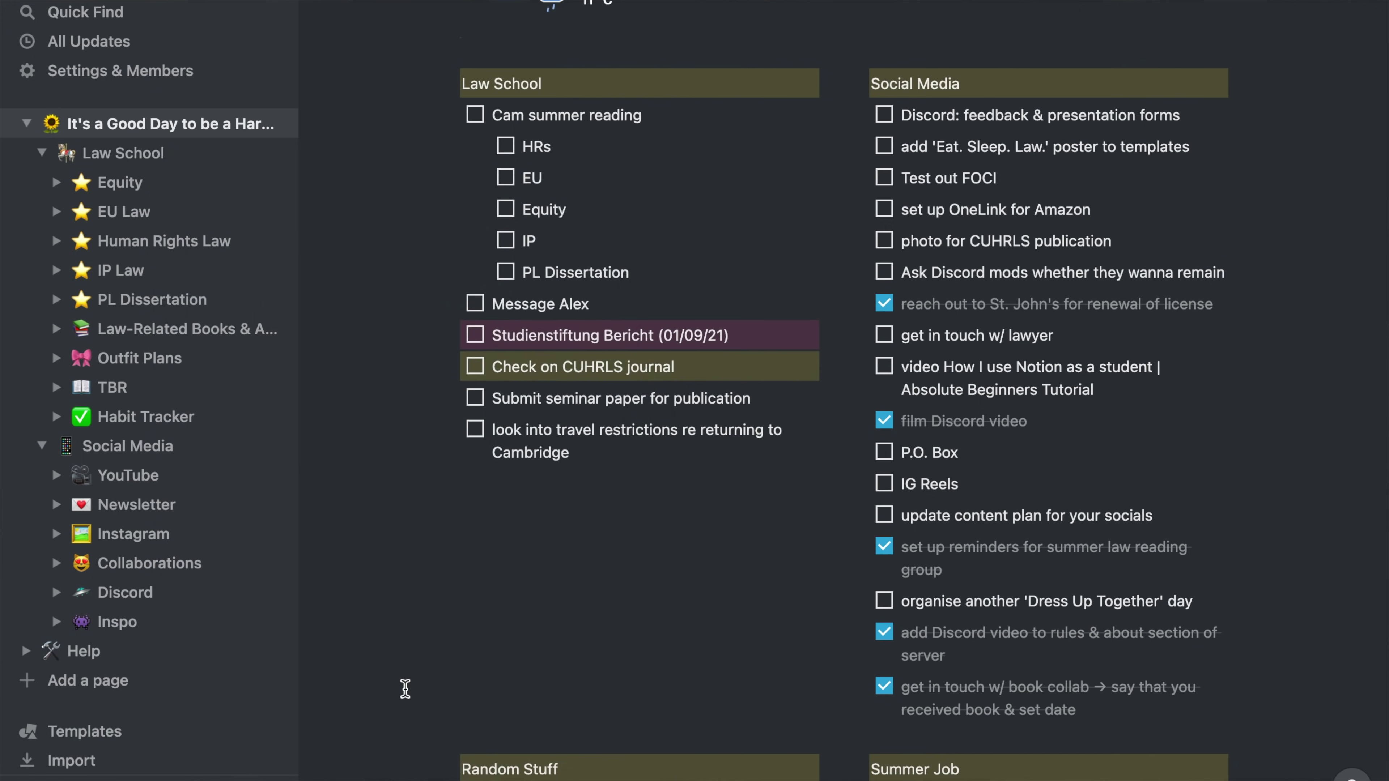
Highlight only the word "Cambridge" in the travel restrictions to-do with a yellow background
{"action": "double_click", "coordinate": [529, 453]}
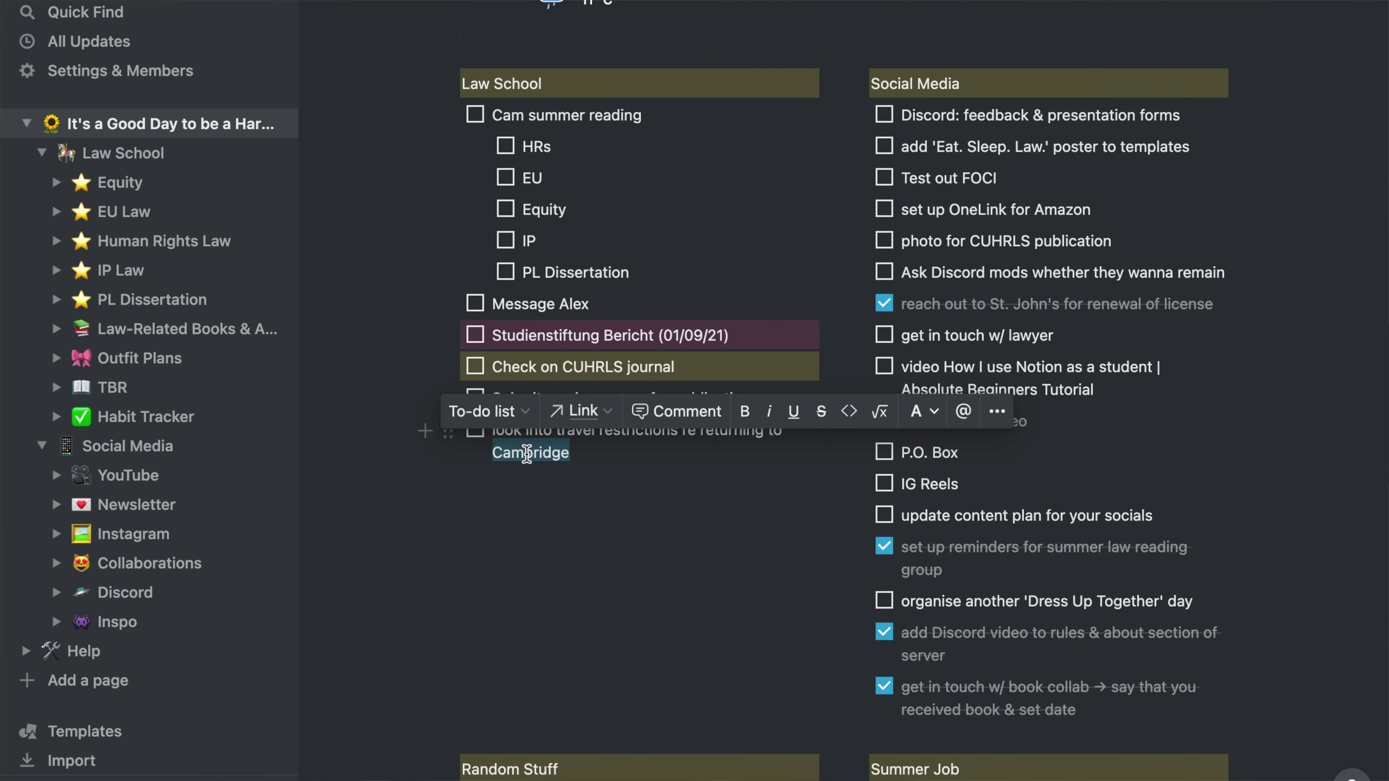
{"action": "left_click", "coordinate": [929, 416]}
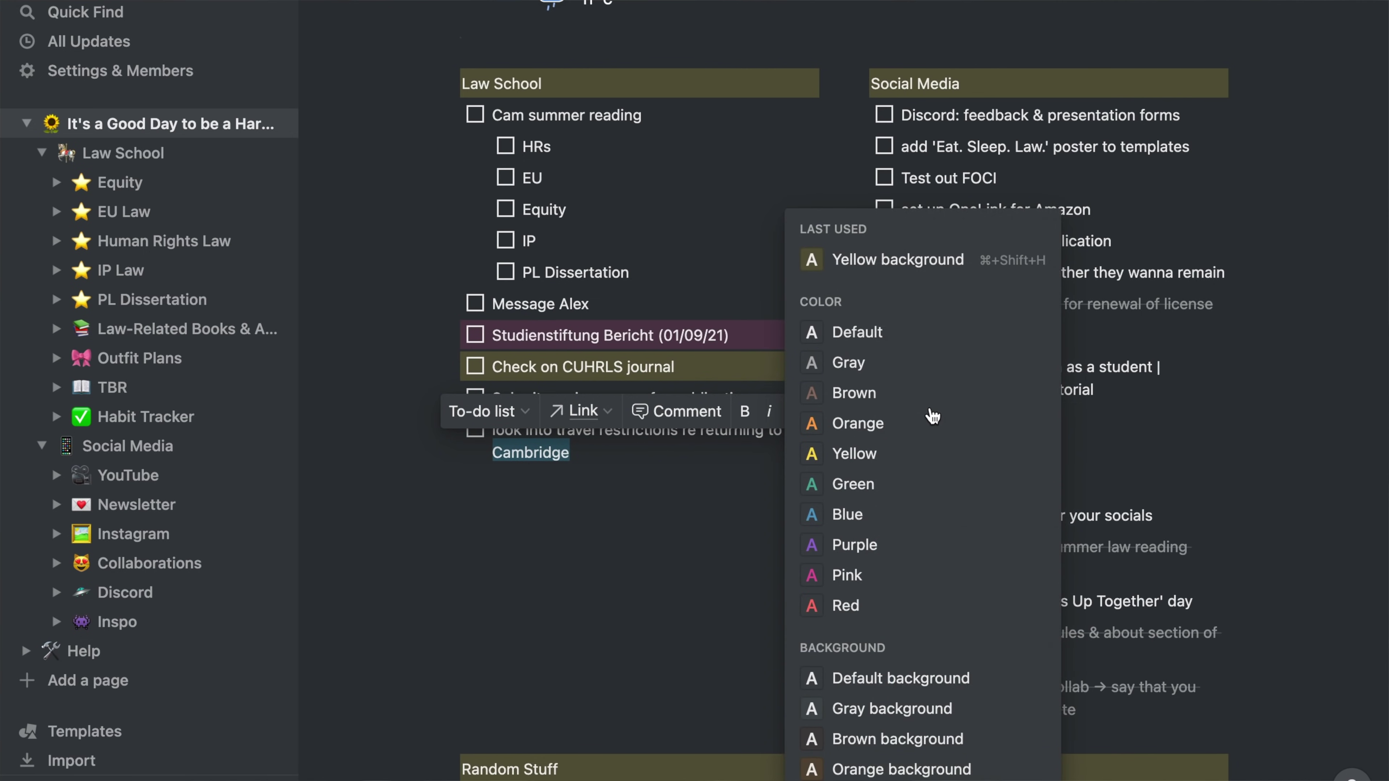
{"action": "left_click", "coordinate": [812, 259]}
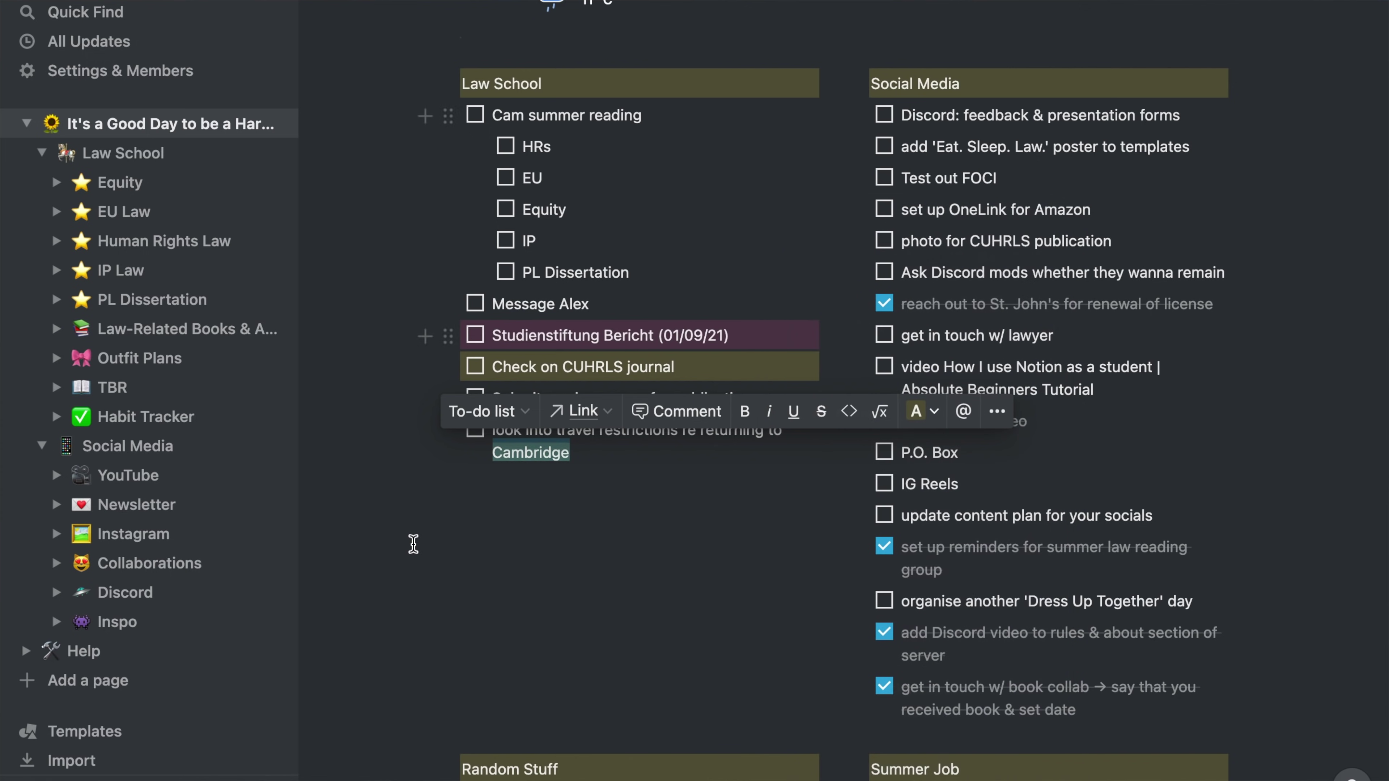
{"action": "left_click", "coordinate": [413, 544]}
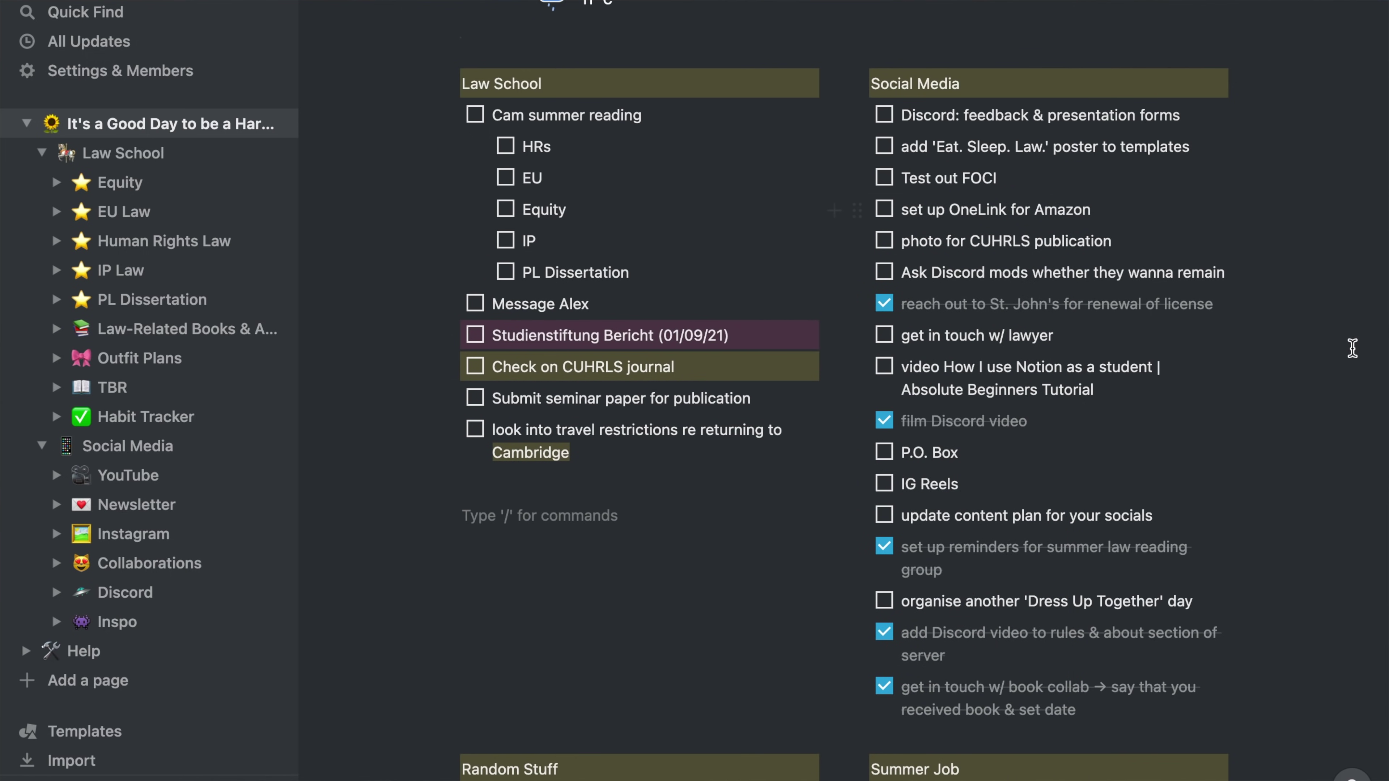
Open the Law School page from the home page and go on to its Equity course page
{"action": "scroll", "coordinate": [1353, 348], "scroll_direction": "down", "scroll_amount": 3}
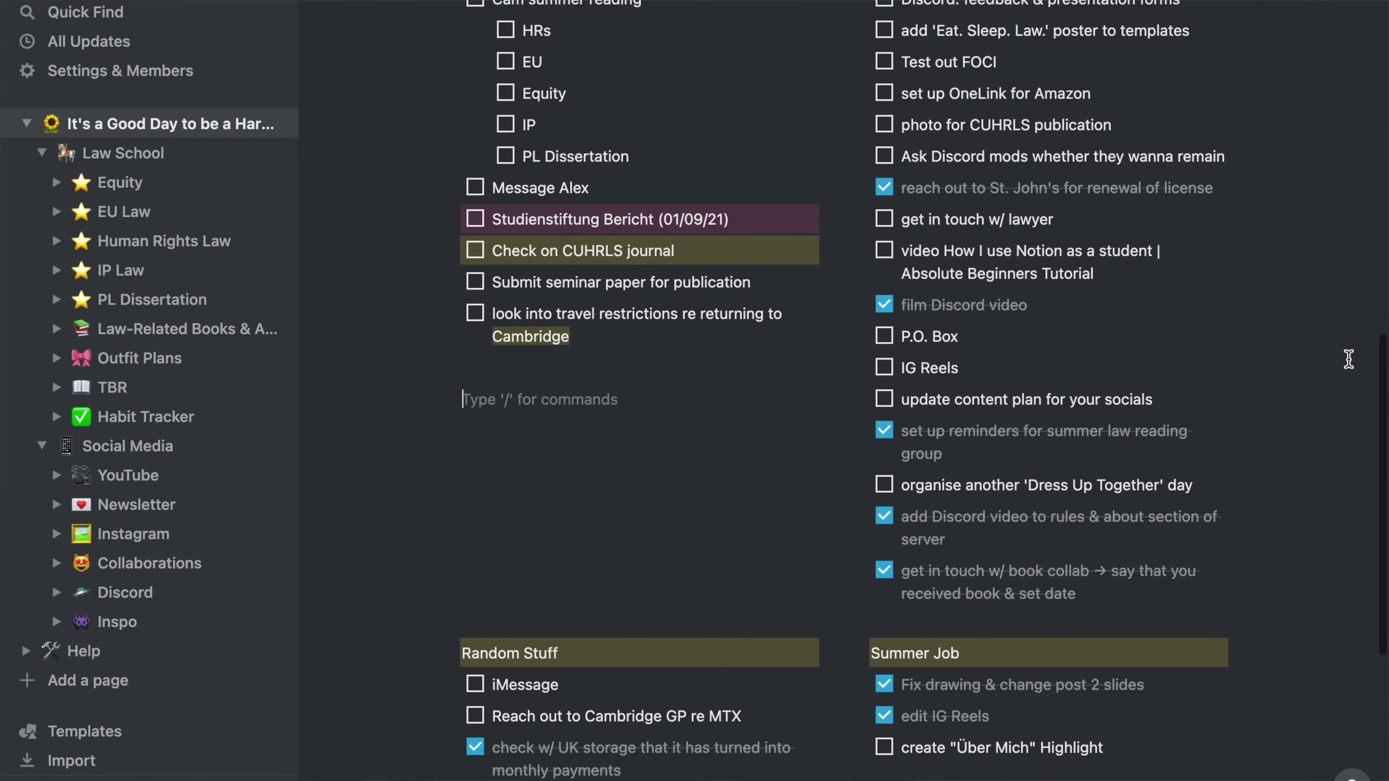
{"action": "scroll", "coordinate": [1349, 359], "scroll_direction": "down", "scroll_amount": 5}
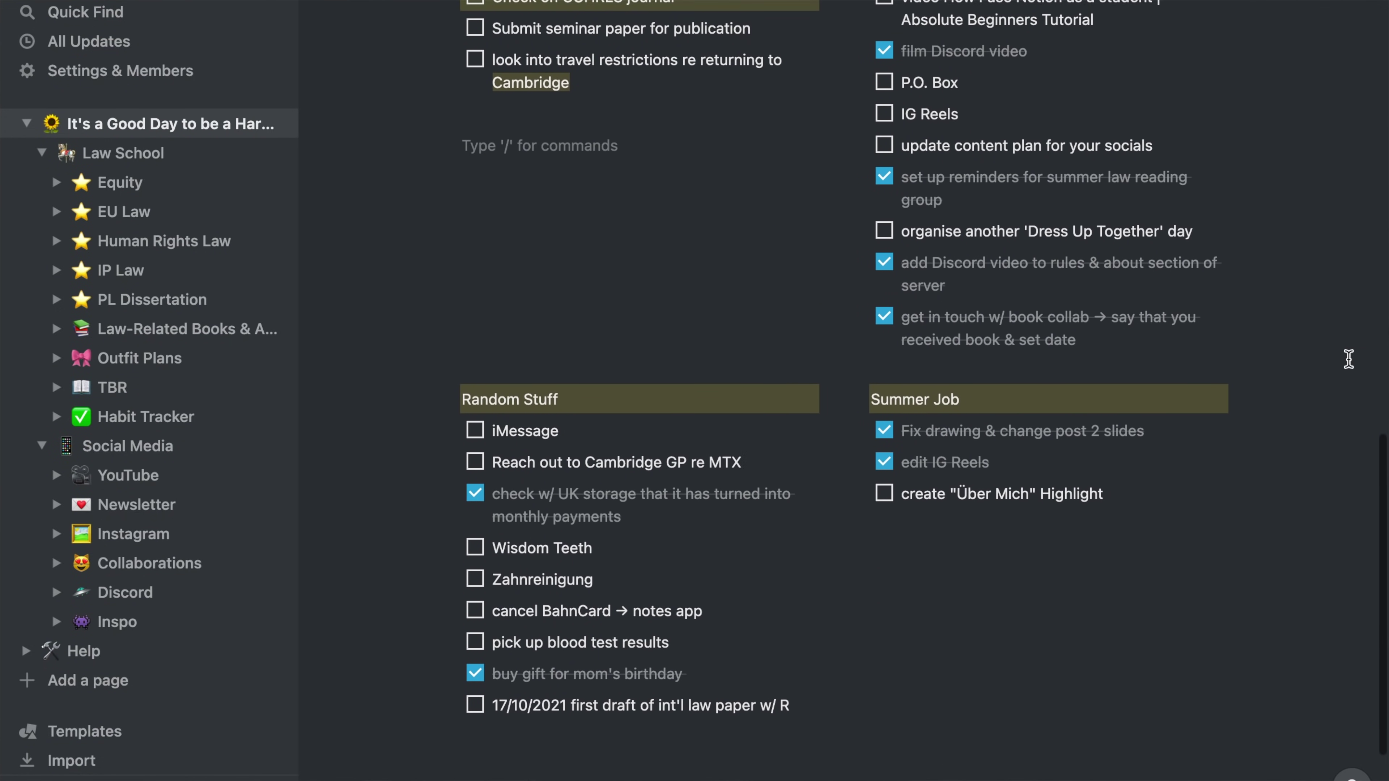
{"action": "scroll", "coordinate": [1349, 359], "scroll_direction": "down", "scroll_amount": 3}
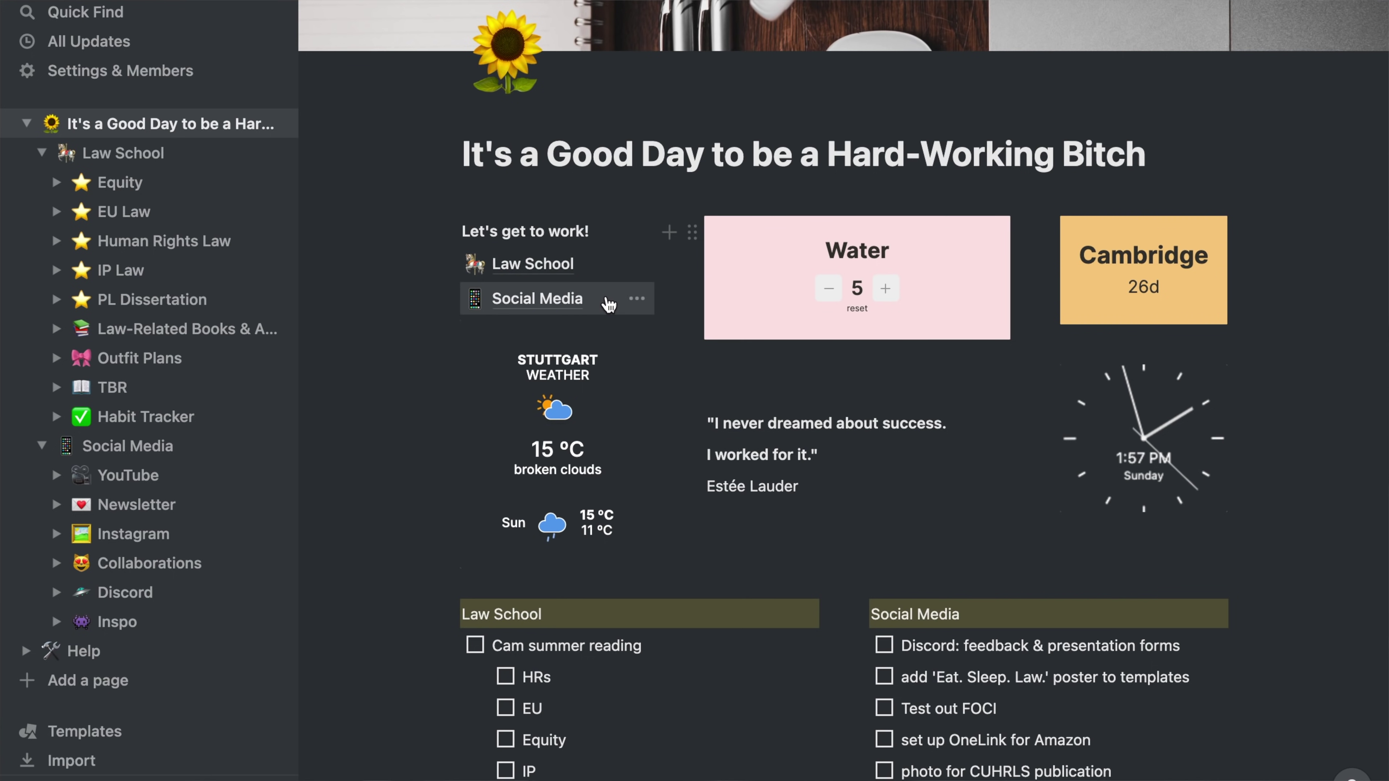
{"action": "left_click", "coordinate": [547, 264]}
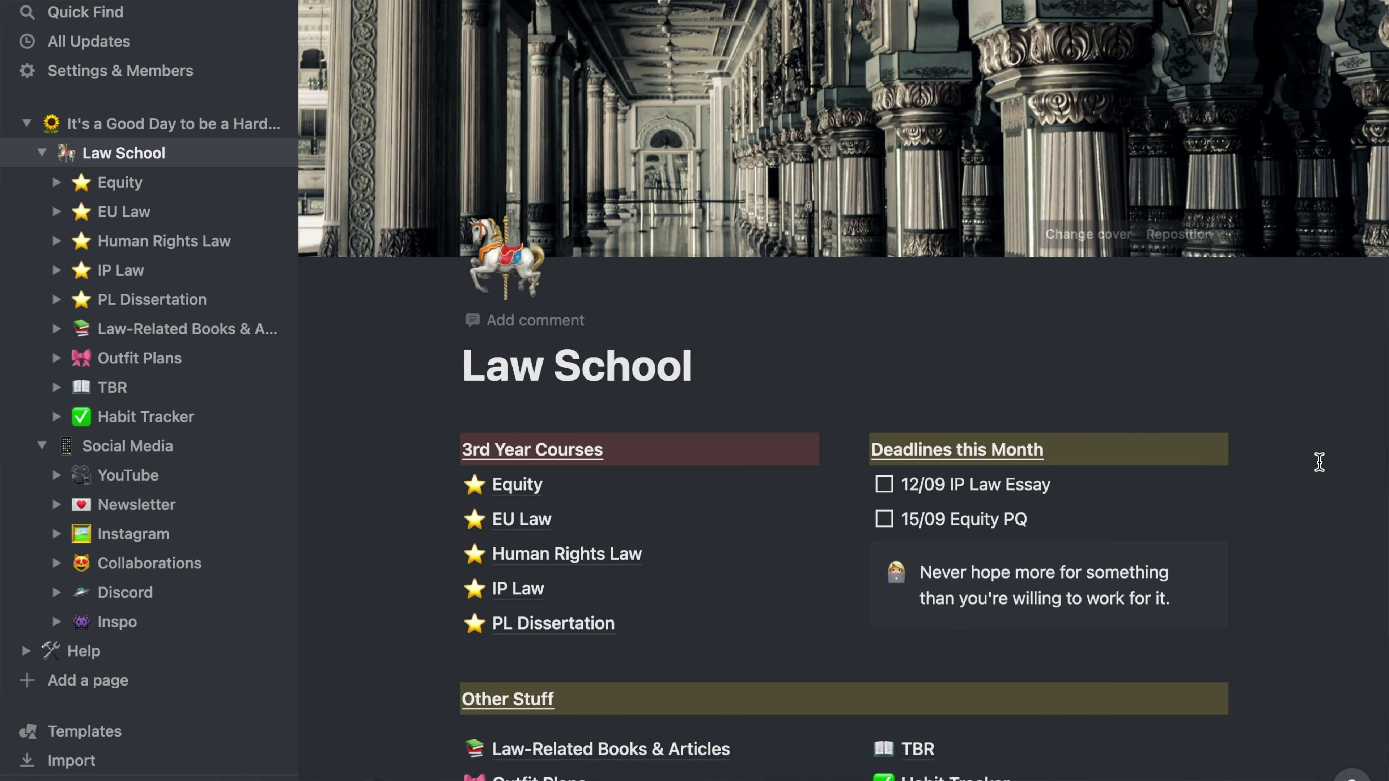
{"action": "scroll", "coordinate": [1319, 462], "scroll_direction": "down", "scroll_amount": 5}
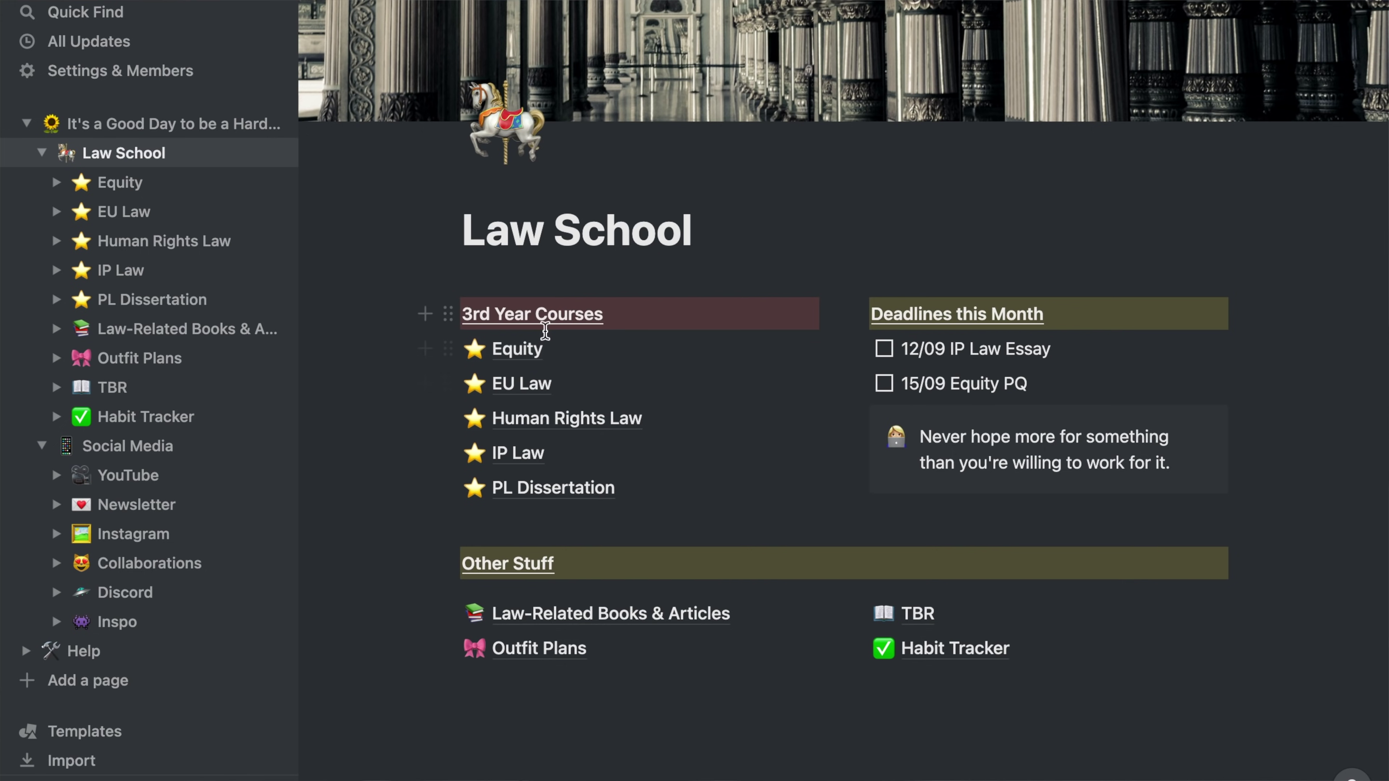
{"action": "left_click", "coordinate": [517, 353]}
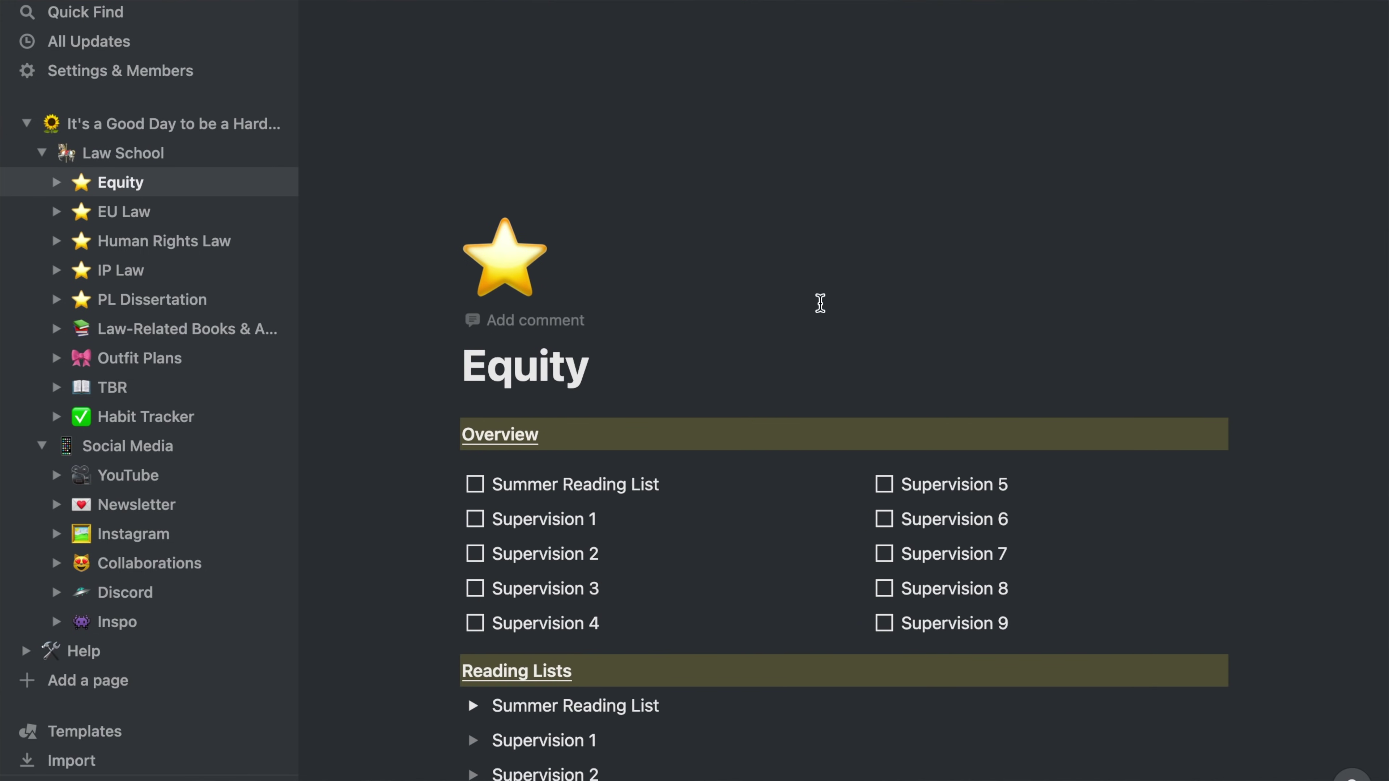
Insert an empty to-do block below the Supervision 9 toggle on the Equity page and remove it again
{"action": "scroll", "coordinate": [1312, 514], "scroll_direction": "down", "scroll_amount": 6}
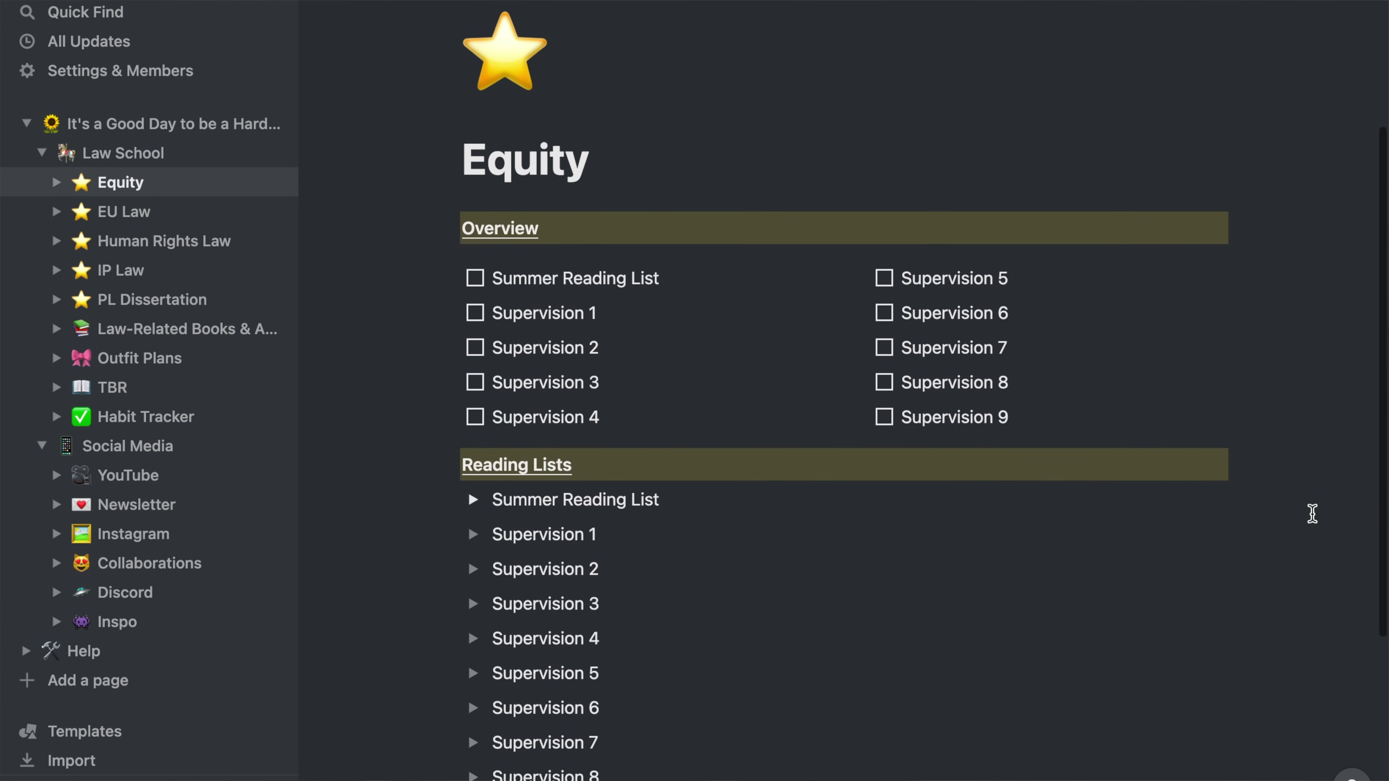
{"action": "scroll", "coordinate": [1313, 515], "scroll_direction": "up", "scroll_amount": 1}
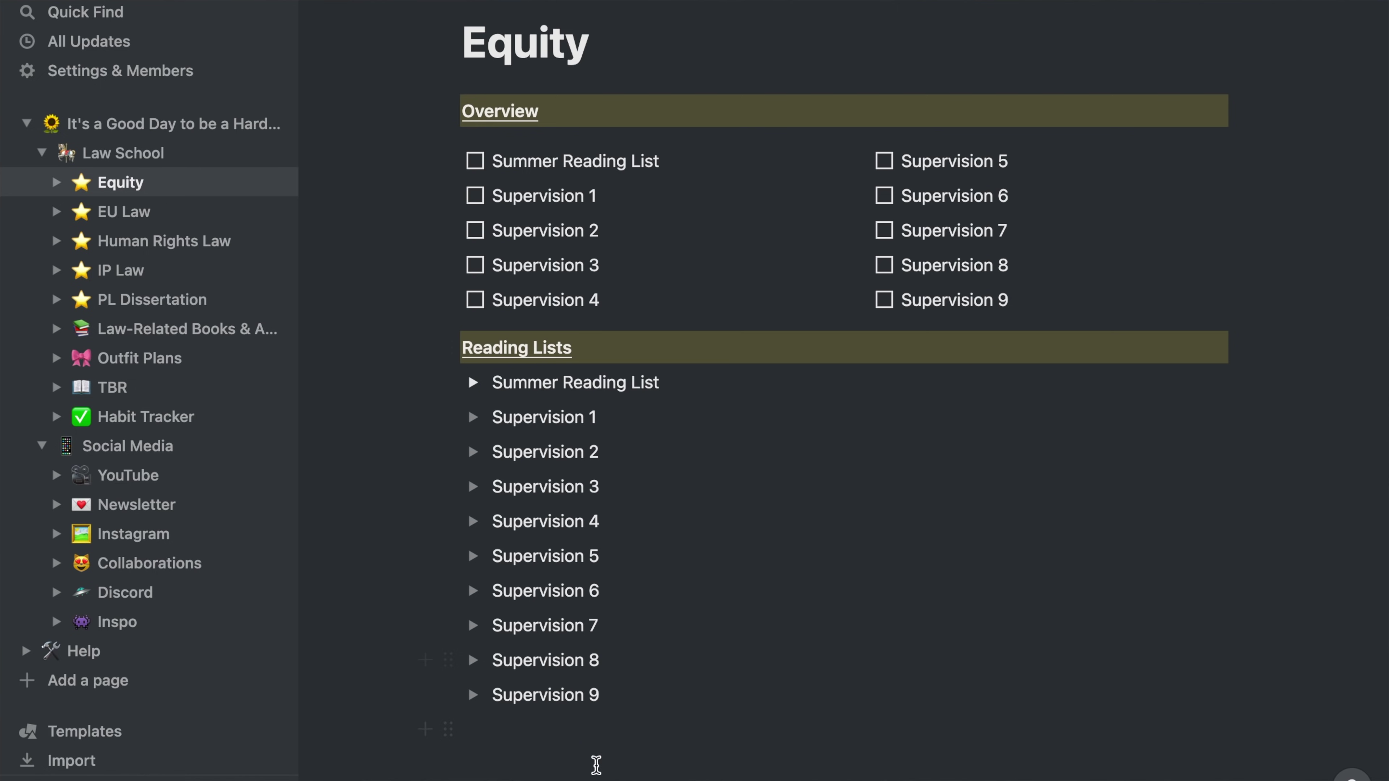
{"action": "left_click", "coordinate": [596, 765]}
{"action": "type", "text": "/"}
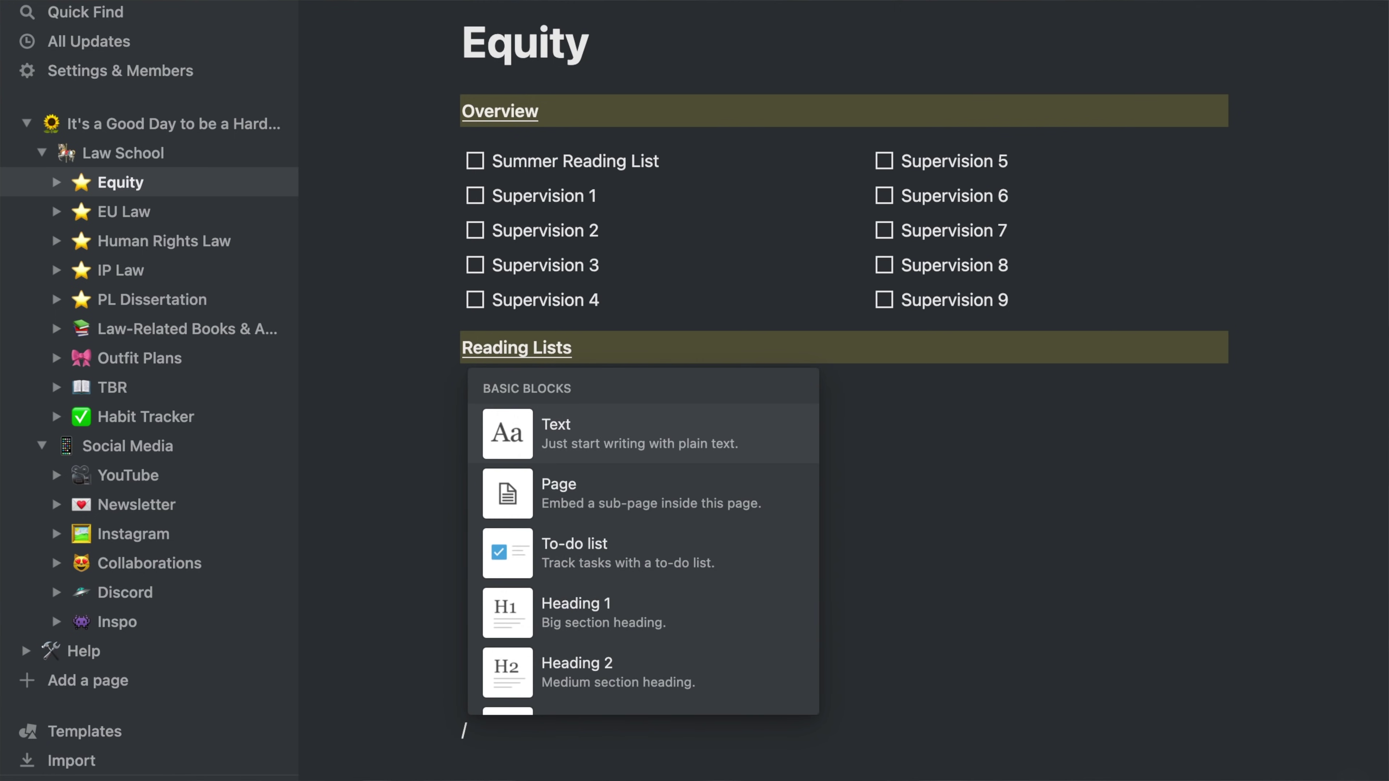
{"action": "type", "text": "to"}
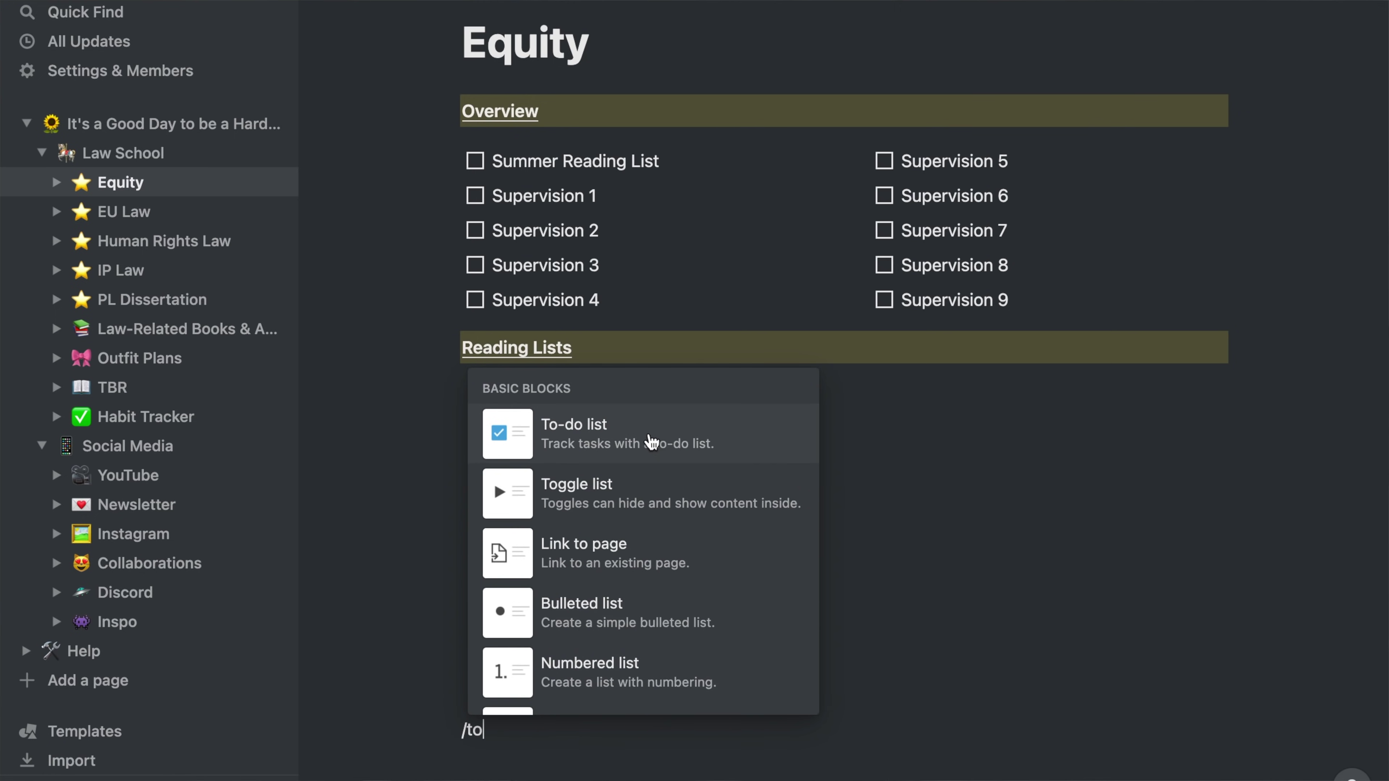
{"action": "left_click", "coordinate": [650, 435]}
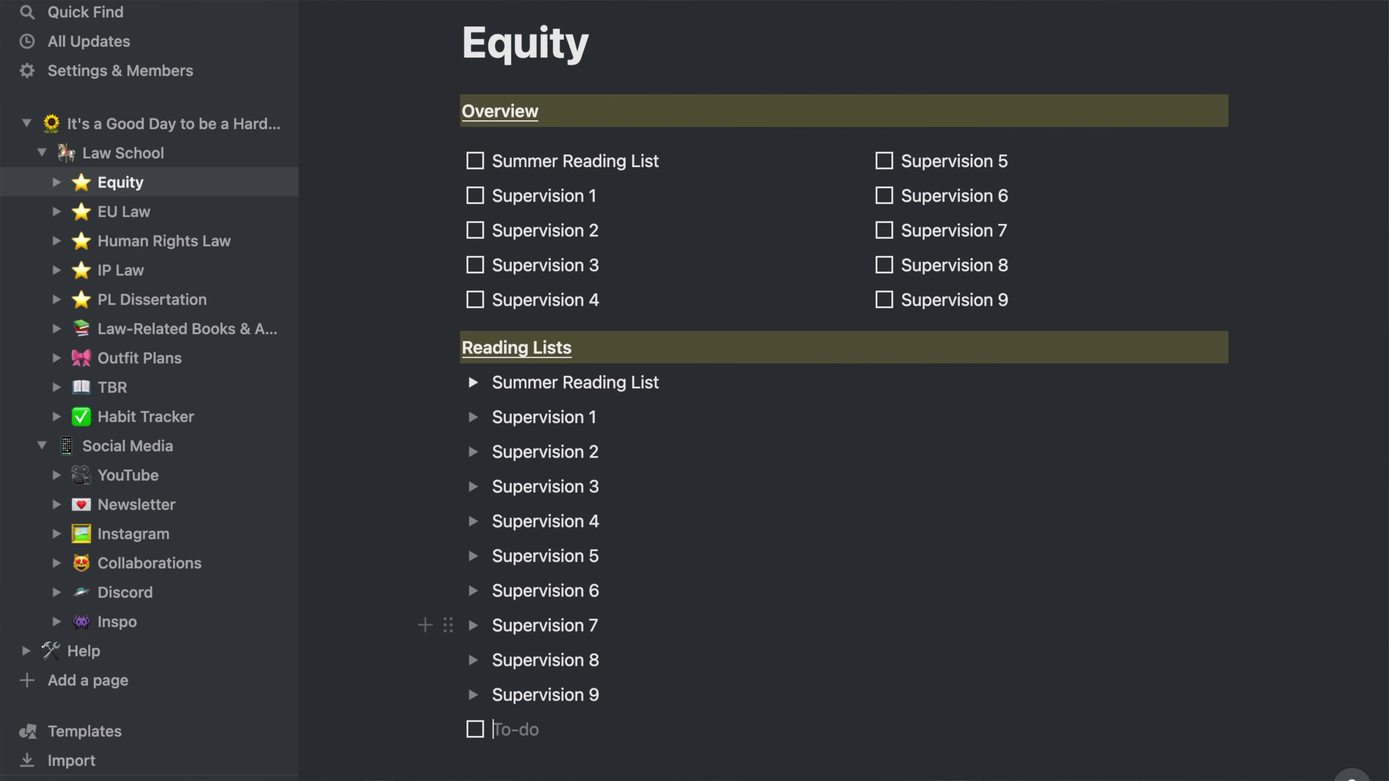
{"action": "key", "text": "BackSpace"}
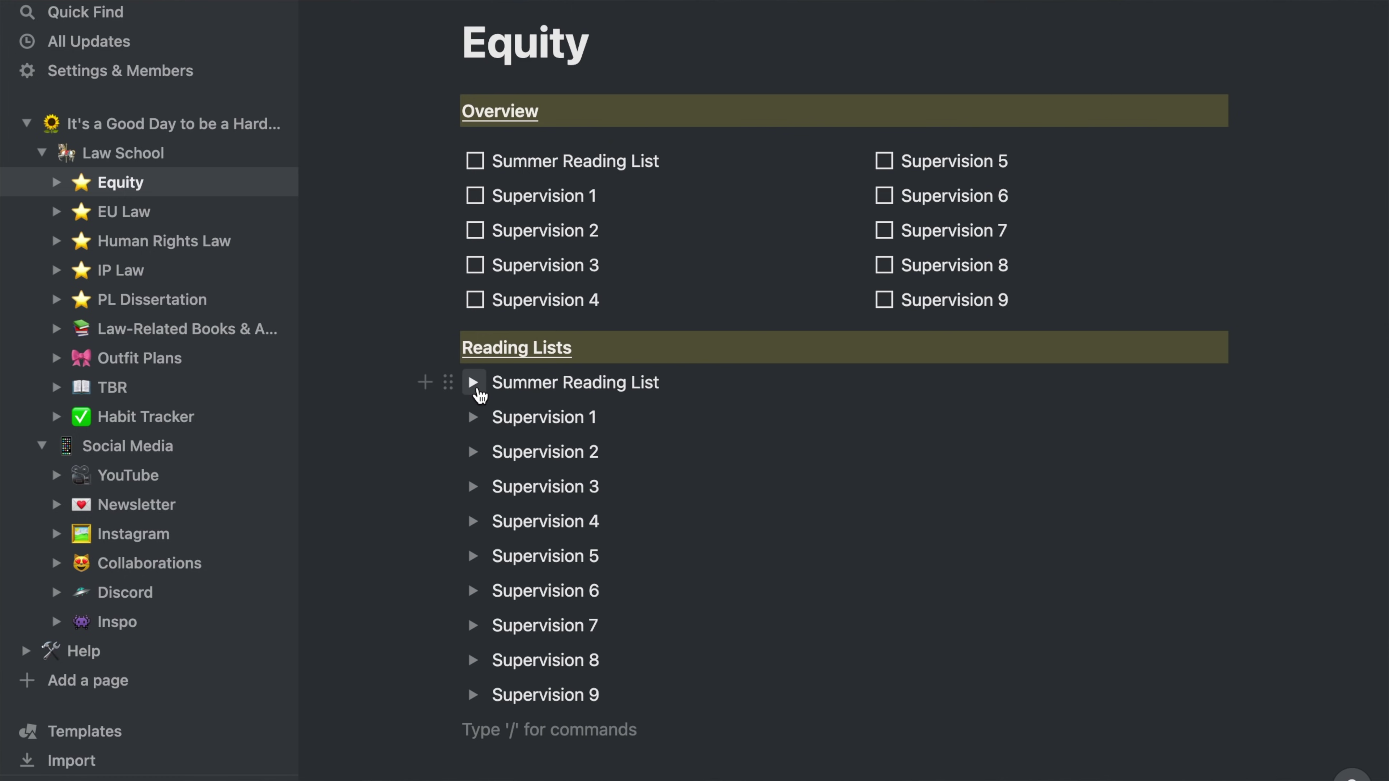
Expand the Summer Reading List toggle under Reading Lists to view its contents
{"action": "left_click", "coordinate": [474, 383]}
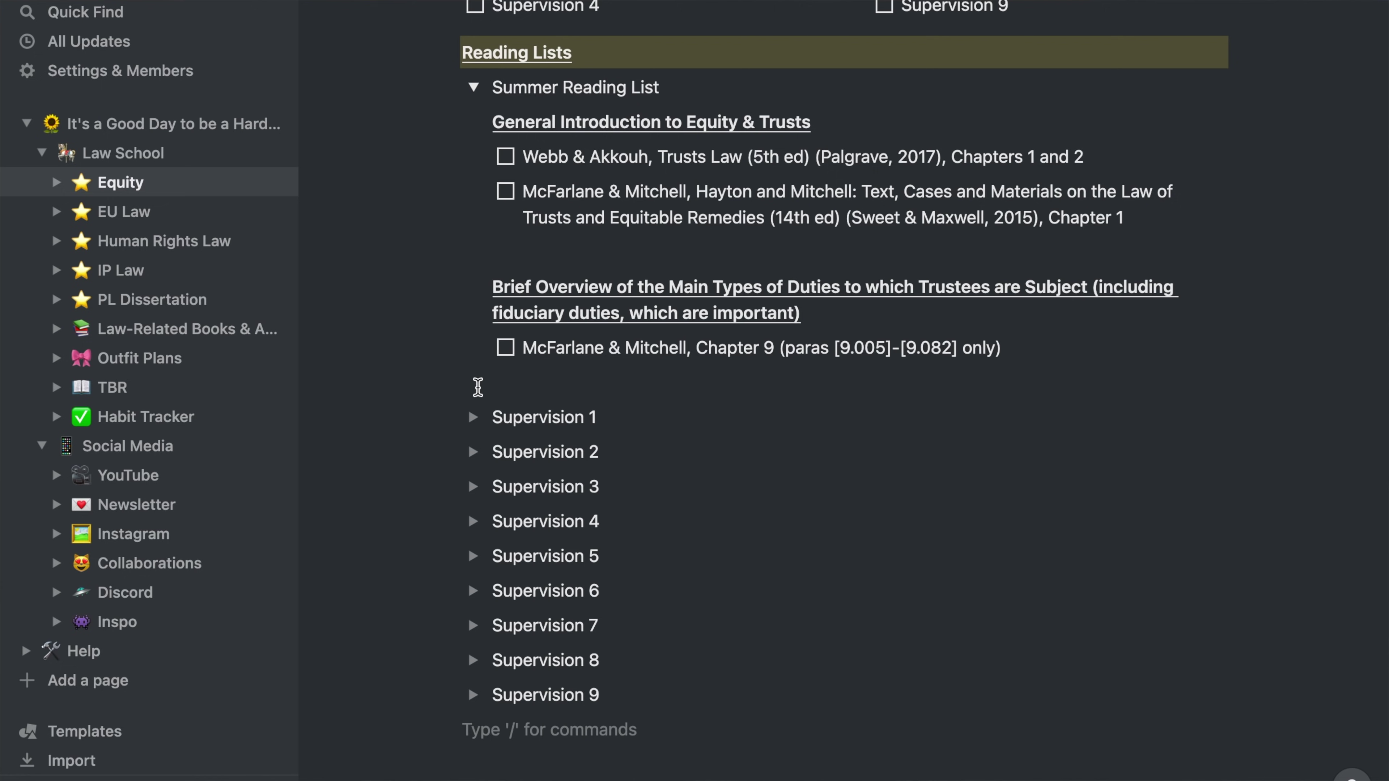
Tick off the Webb & Akkouh, Trusts Law reading in the Summer Reading List on the Equity page
{"action": "scroll", "coordinate": [1265, 362], "scroll_direction": "up", "scroll_amount": 3}
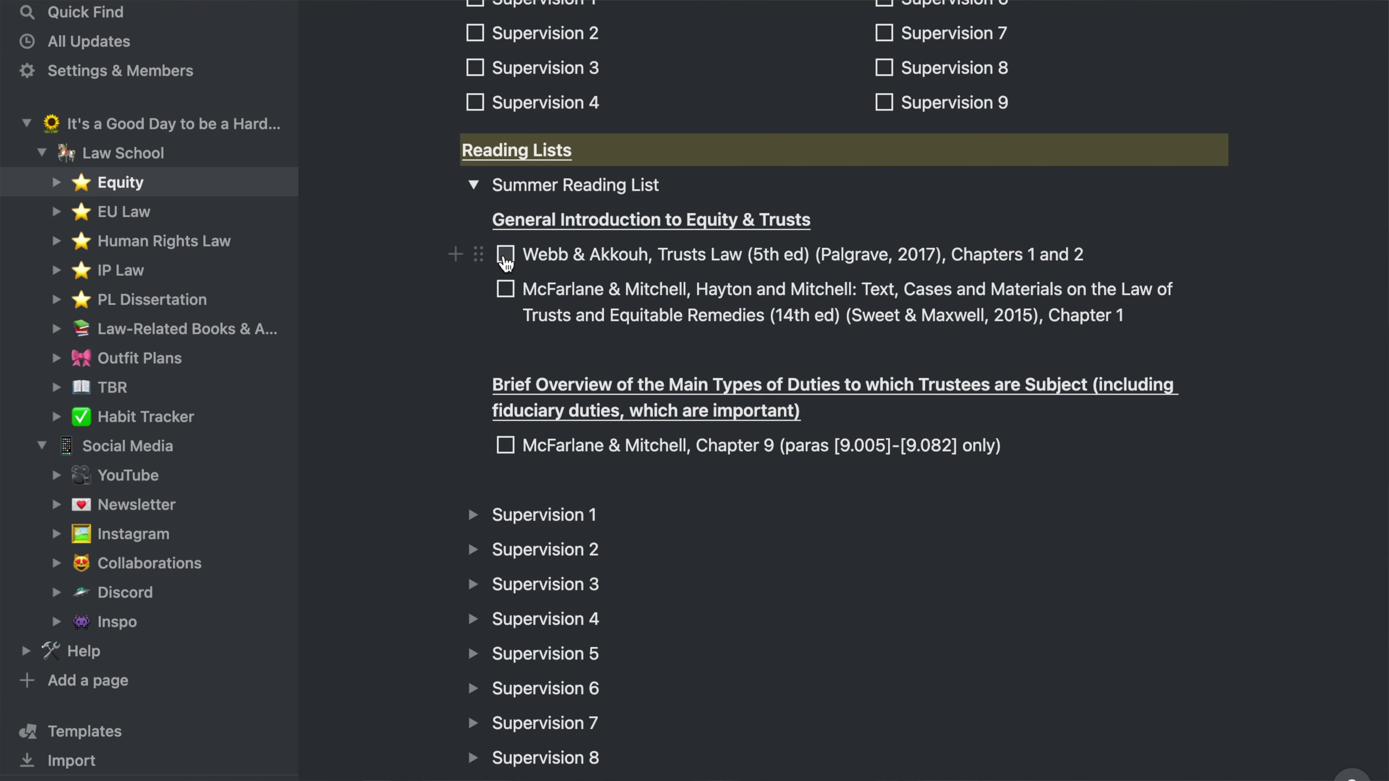
{"action": "left_click", "coordinate": [505, 255]}
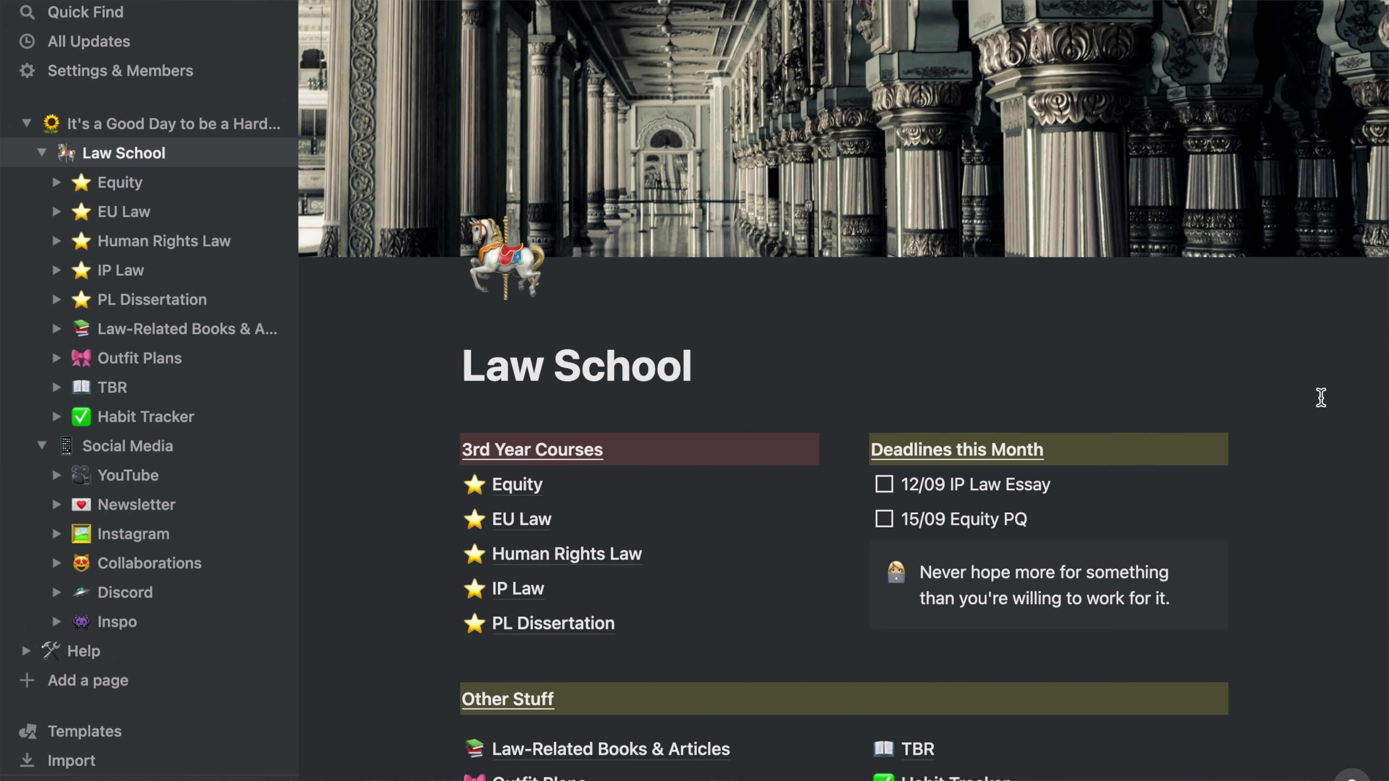
Look over the Deadlines this Month to-dos and the Other Stuff links on the Law School page
{"action": "scroll", "coordinate": [1322, 397], "scroll_direction": "down", "scroll_amount": 3}
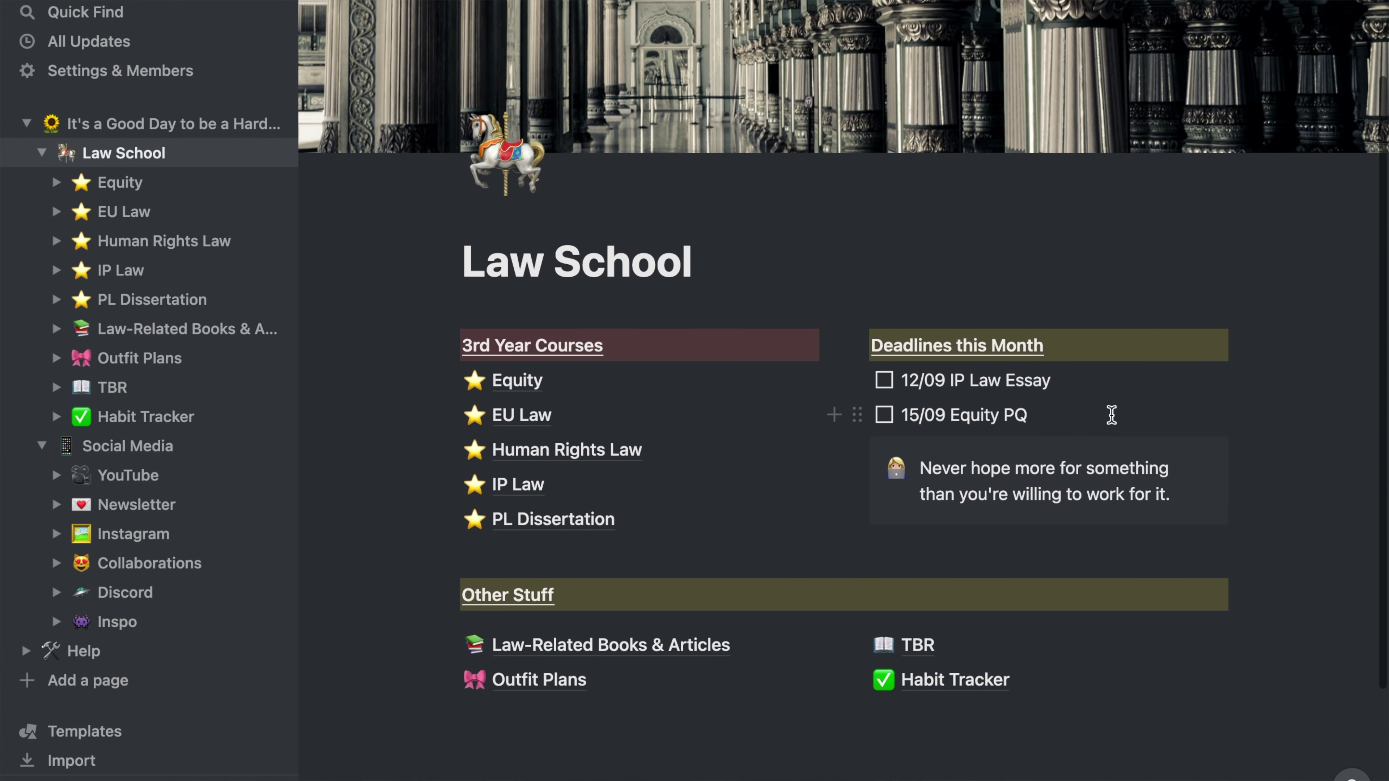
{"action": "left_click_drag", "start_coordinate": [1111, 415], "coordinate": [886, 357]}
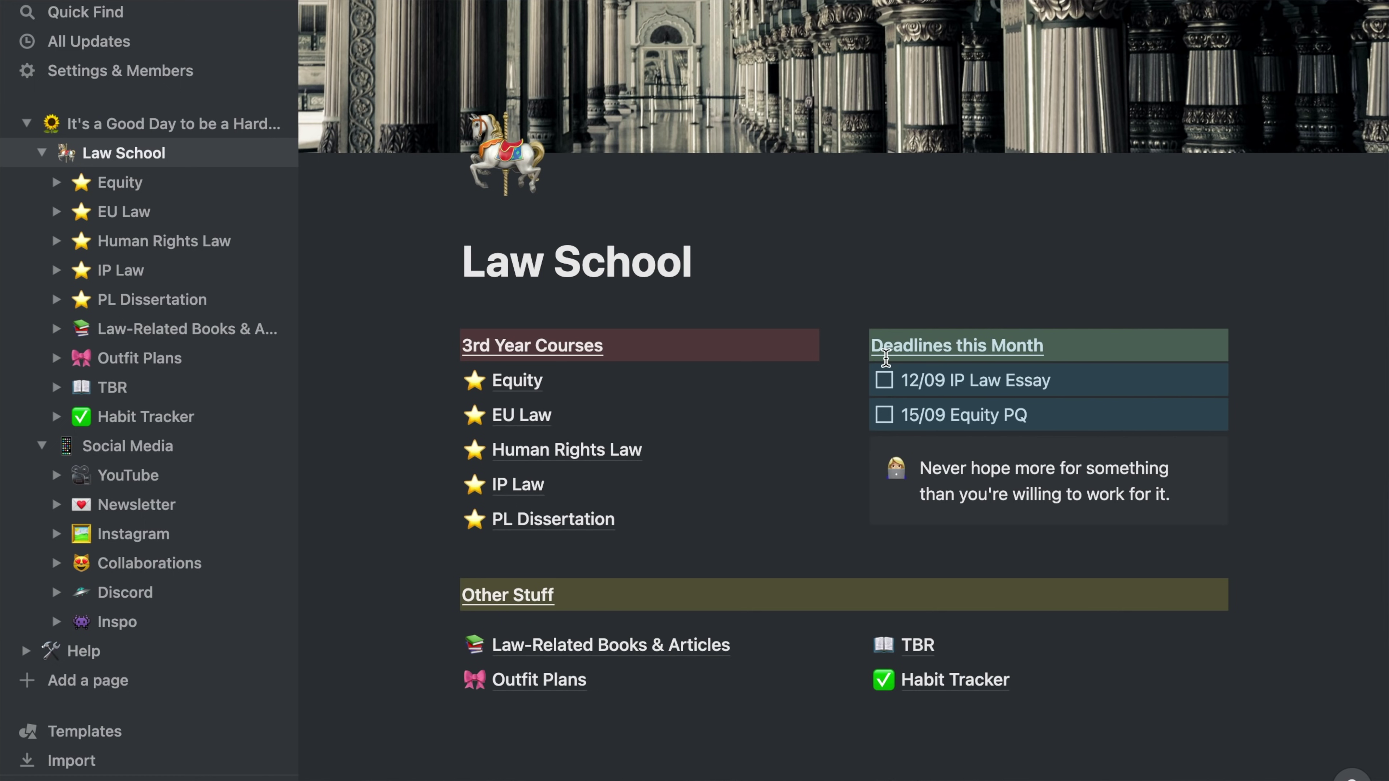
{"action": "left_click", "coordinate": [1358, 404]}
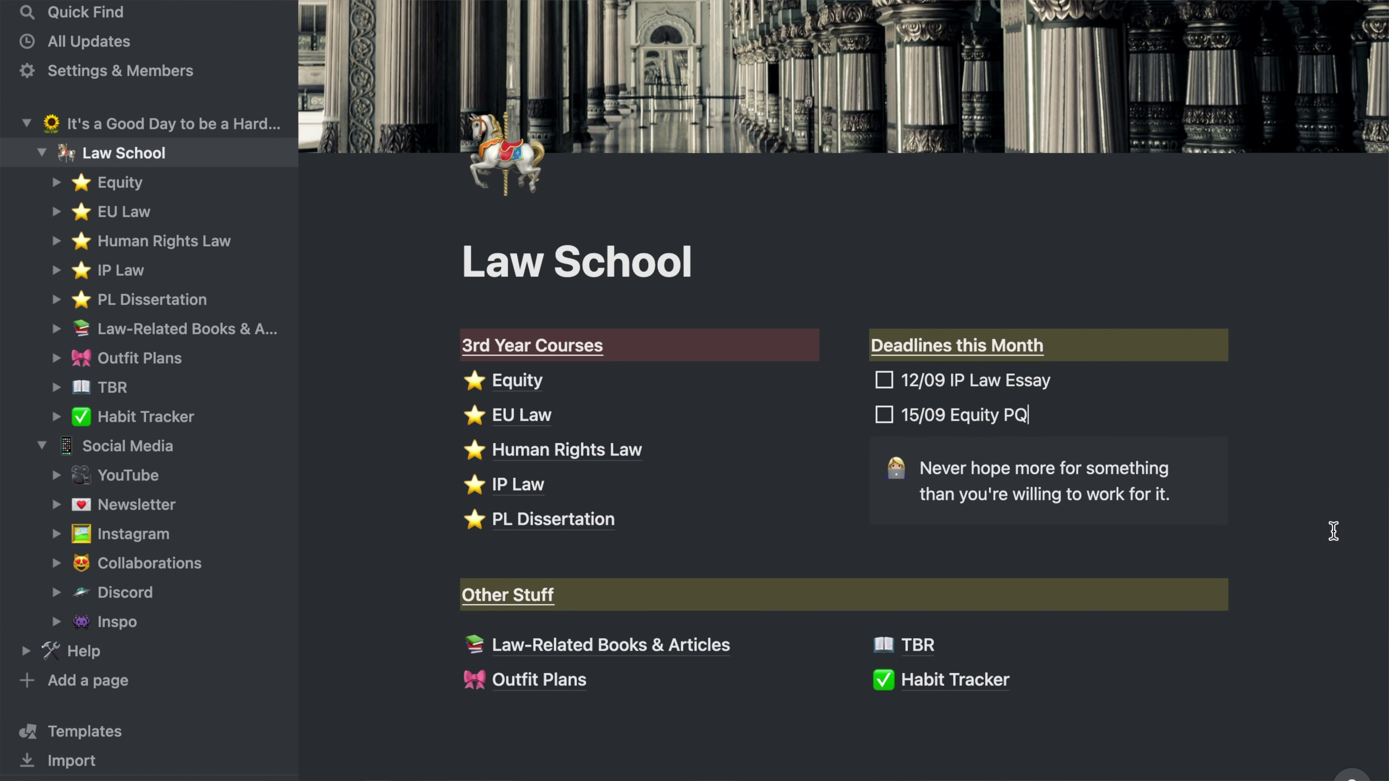
{"action": "scroll", "coordinate": [1334, 531], "scroll_direction": "down", "scroll_amount": 3}
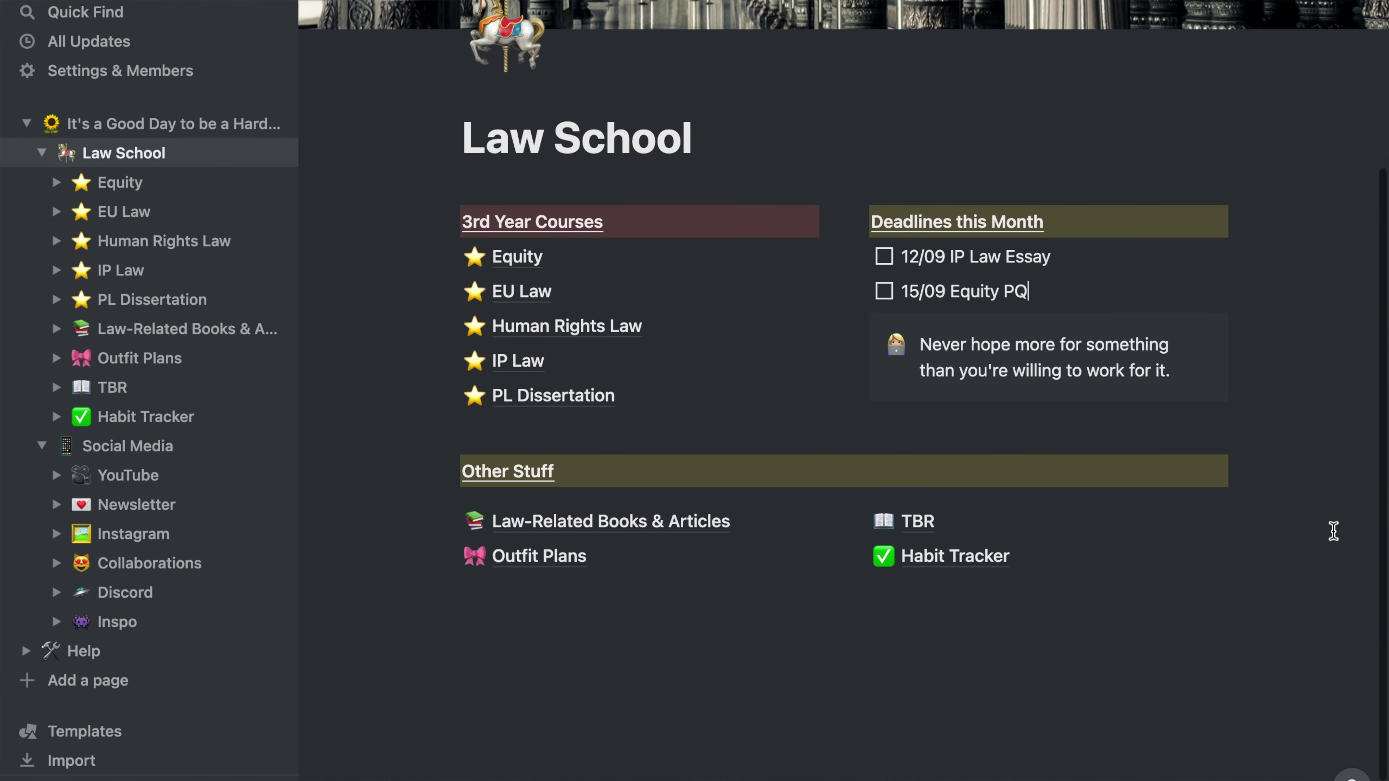
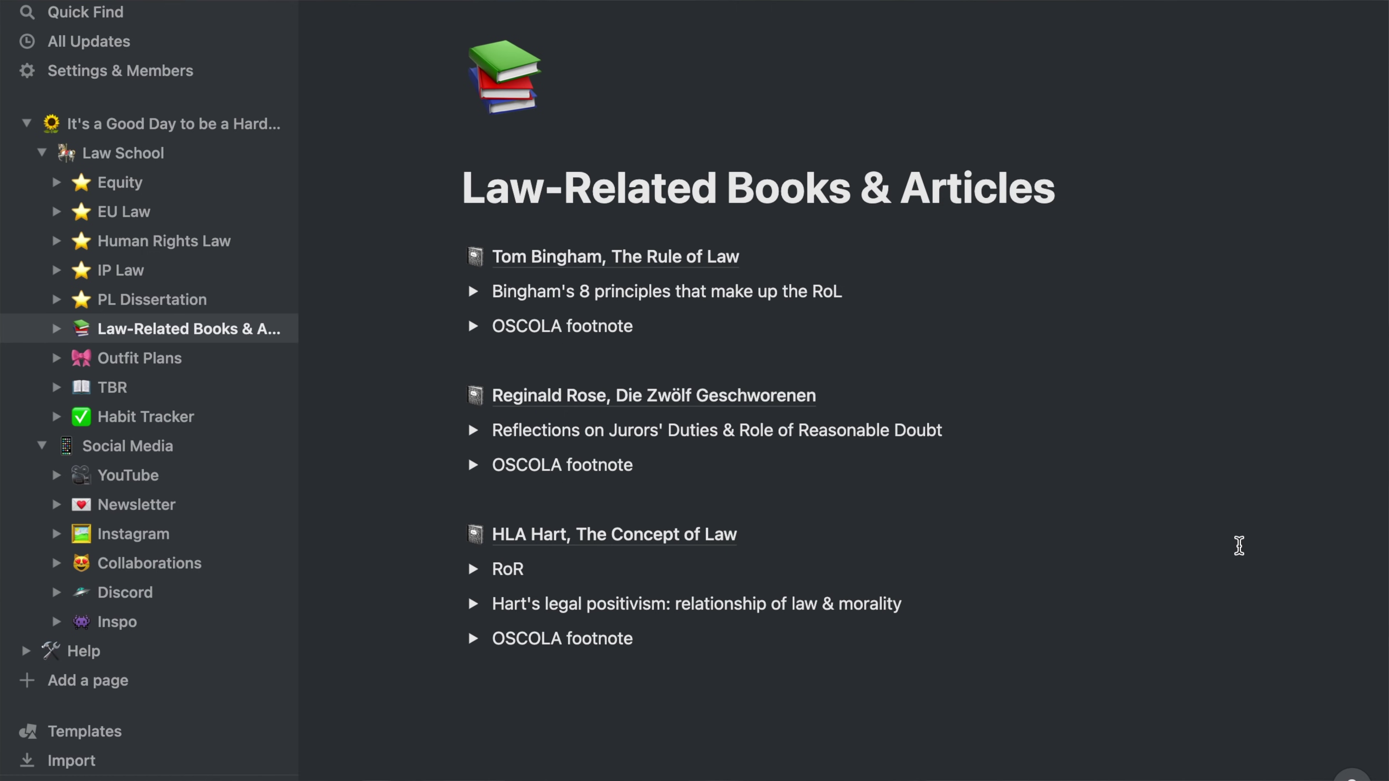
Open the notes page for The Rule of Law from Law-Related Books & Articles and read through its contents
{"action": "left_click", "coordinate": [693, 256]}
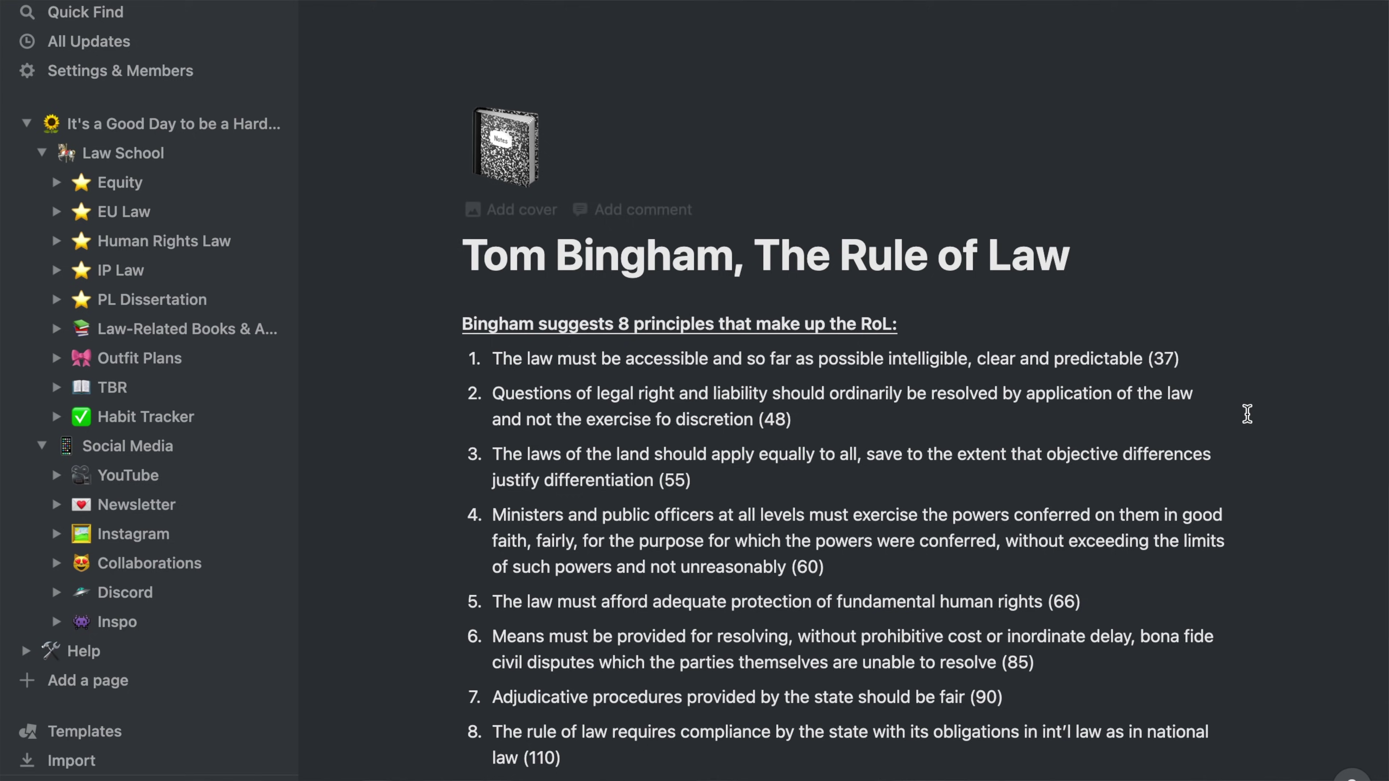
{"action": "scroll", "coordinate": [1294, 462], "scroll_direction": "down", "scroll_amount": 10}
{"action": "scroll", "coordinate": [1295, 463], "scroll_direction": "down", "scroll_amount": 2}
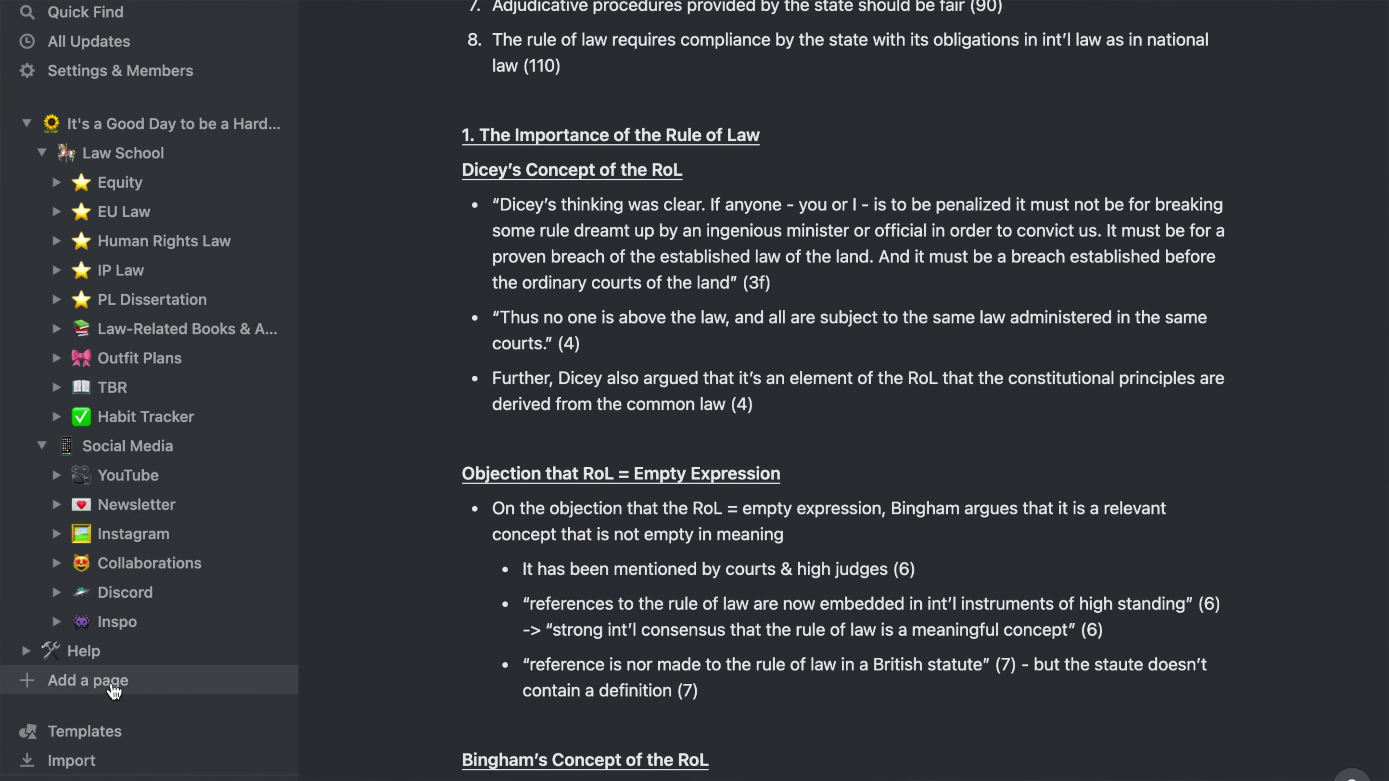
Add a new untitled page to the workspace and nest it inside the Outfit Plans page
{"action": "left_click", "coordinate": [113, 685]}
{"action": "left_click_drag", "start_coordinate": [42, 684], "coordinate": [104, 364]}
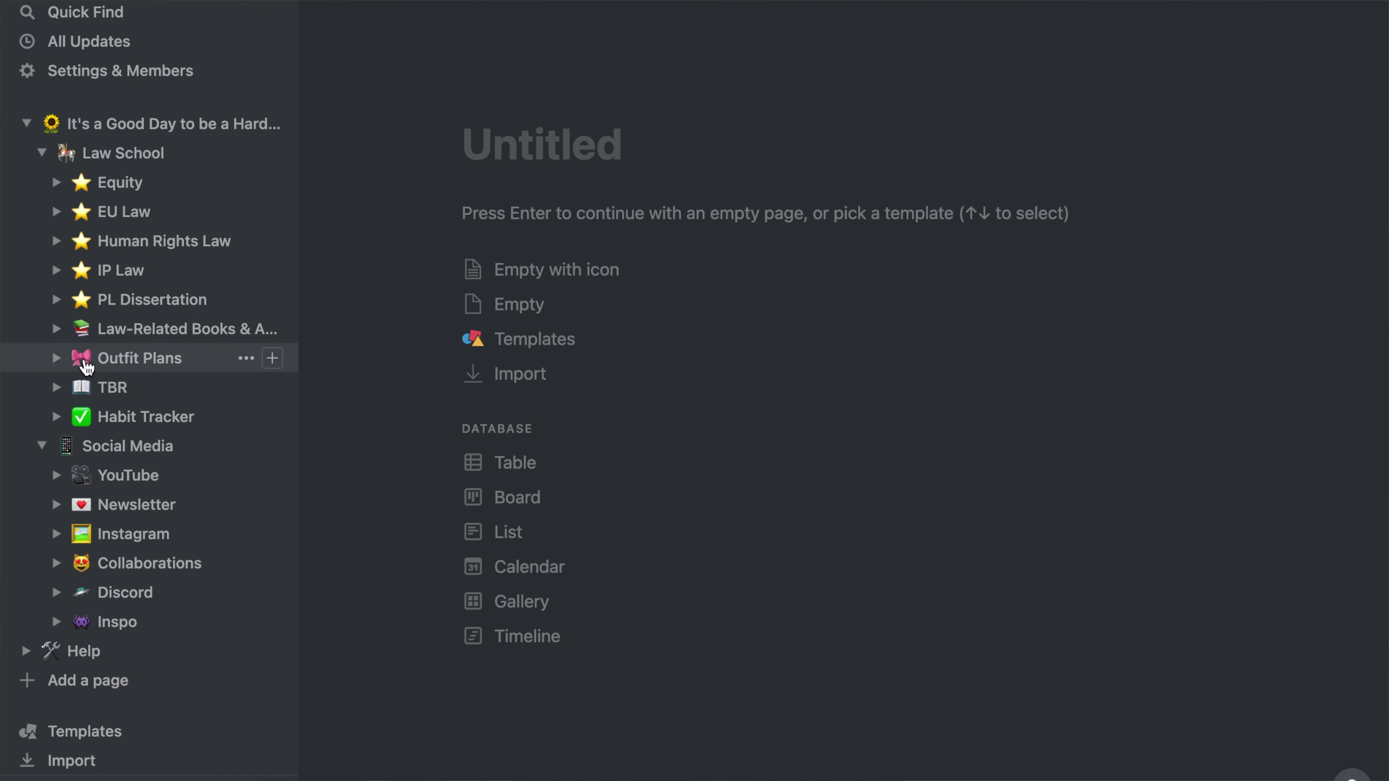
{"action": "left_click", "coordinate": [57, 358]}
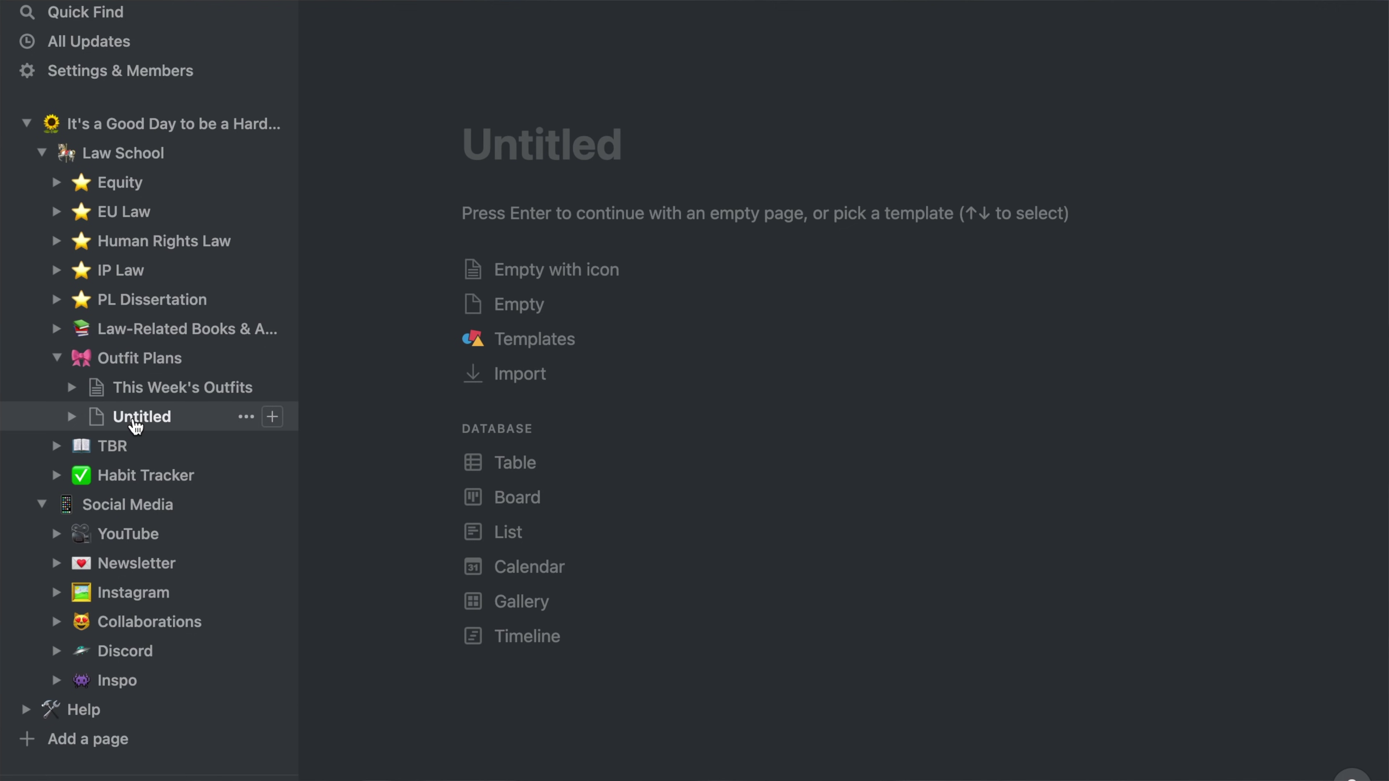
Add the line "new page" at the end of Law-Related Books & Articles, turn it into a page and open it
{"action": "key", "text": "super+bracketleft"}
{"action": "left_click", "coordinate": [549, 708]}
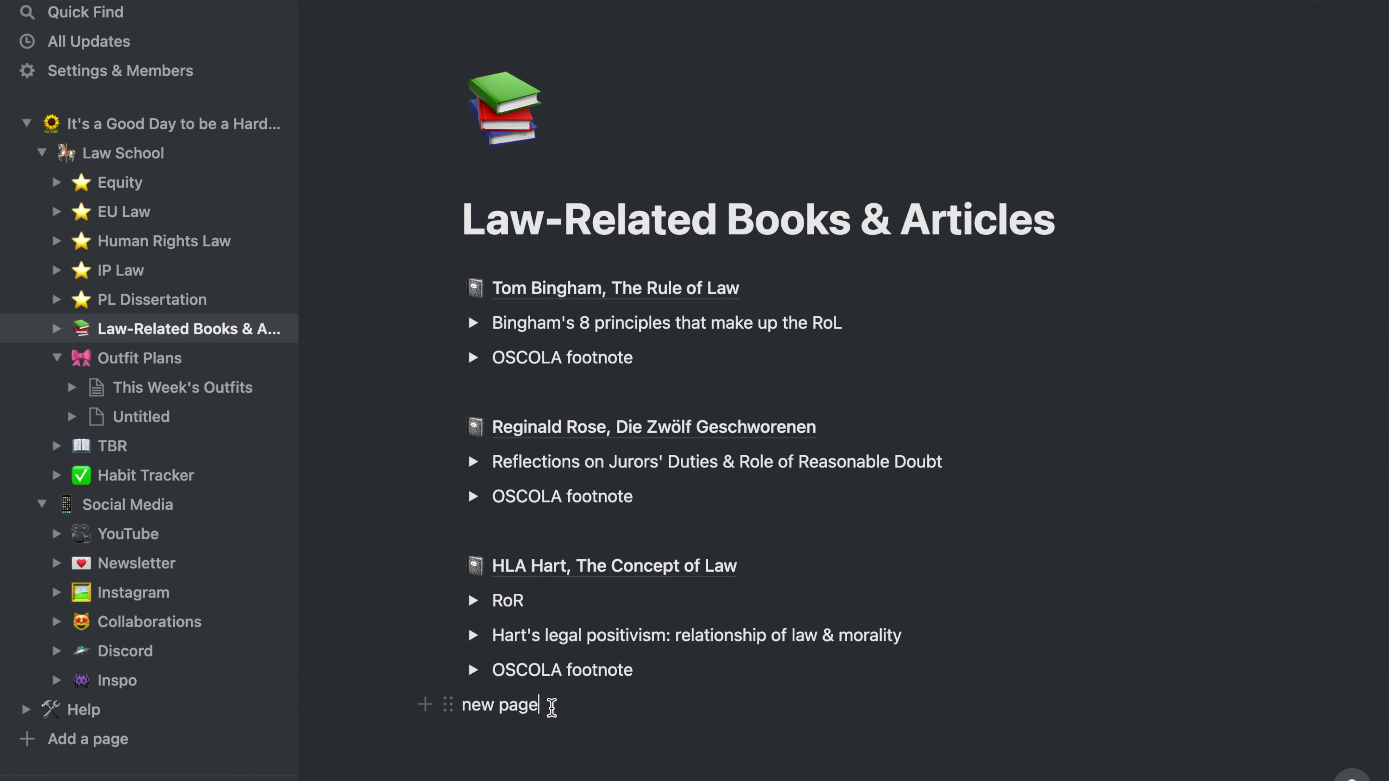
{"action": "left_click", "coordinate": [449, 706]}
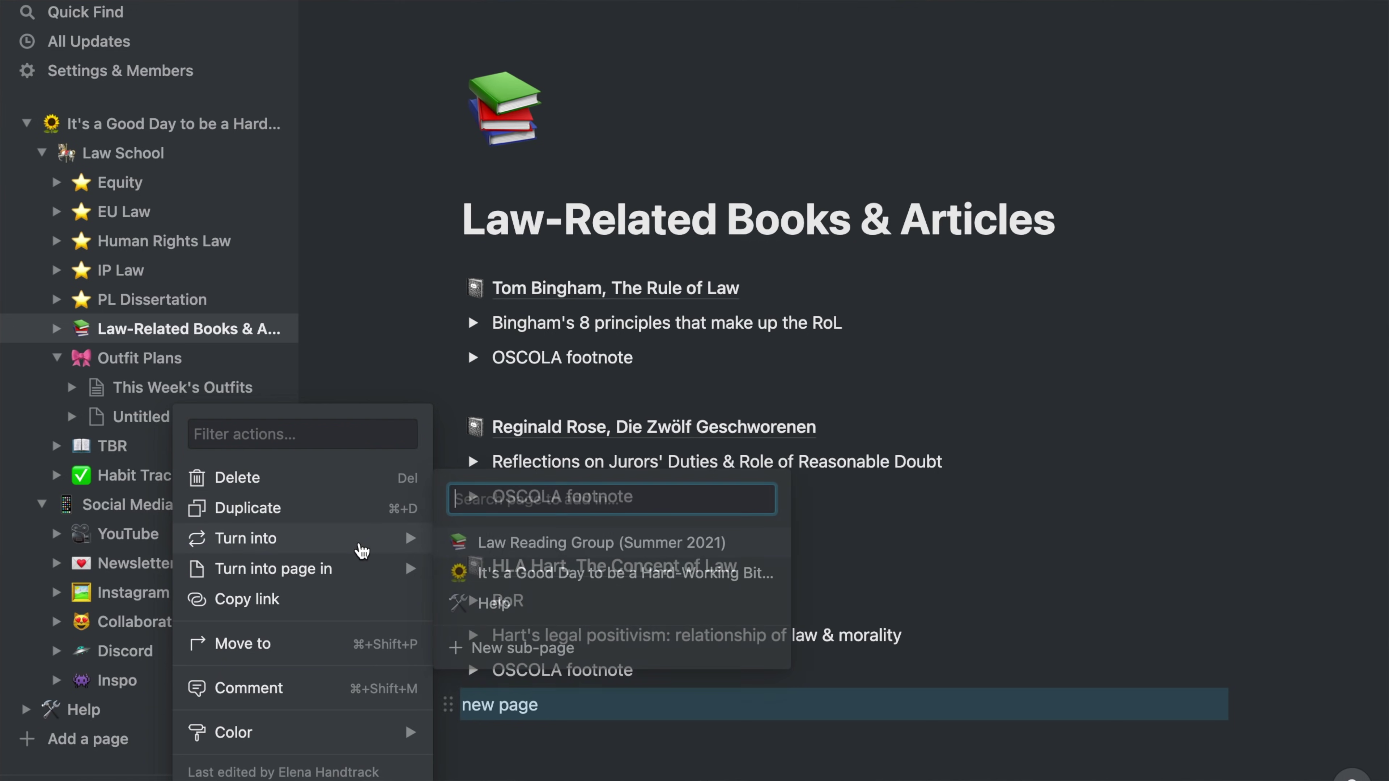
{"action": "mouse_move", "coordinate": [362, 549]}
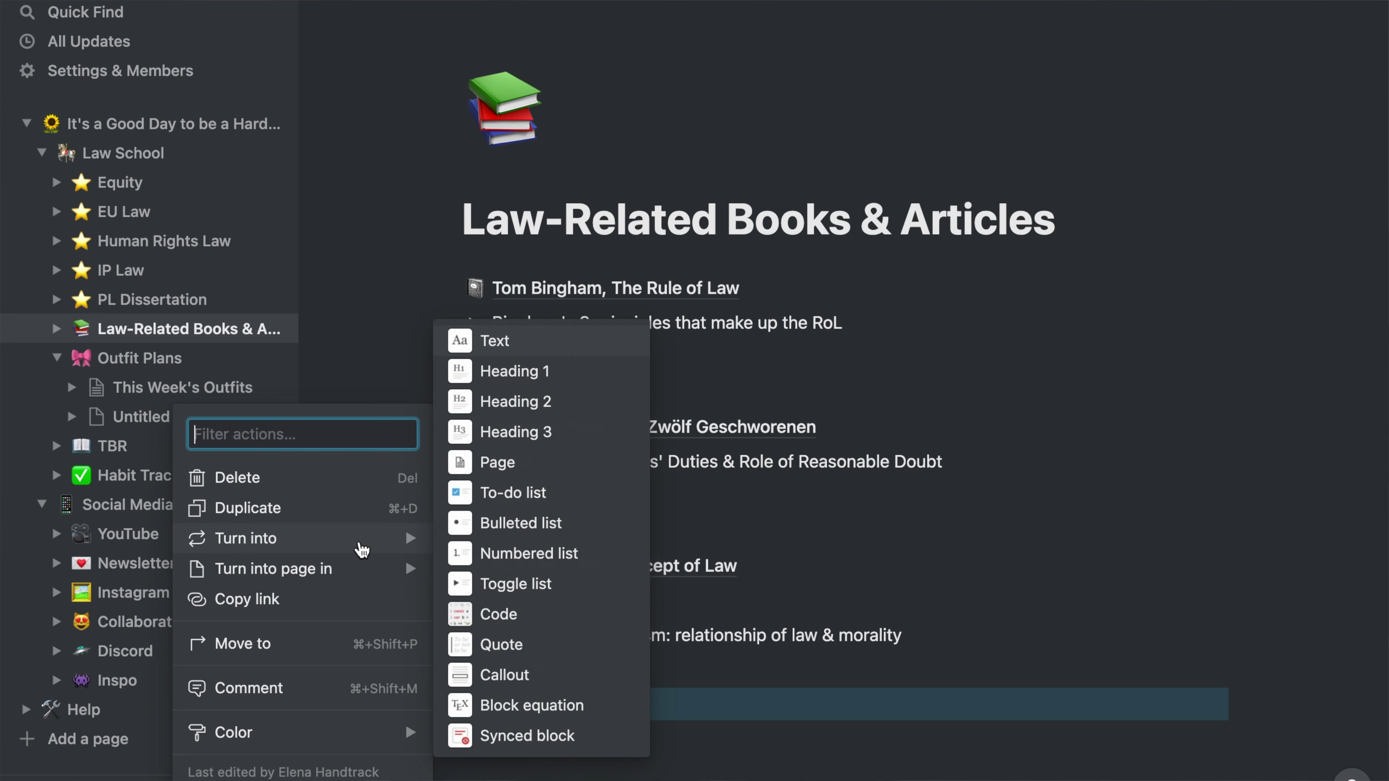
{"action": "left_click", "coordinate": [513, 464]}
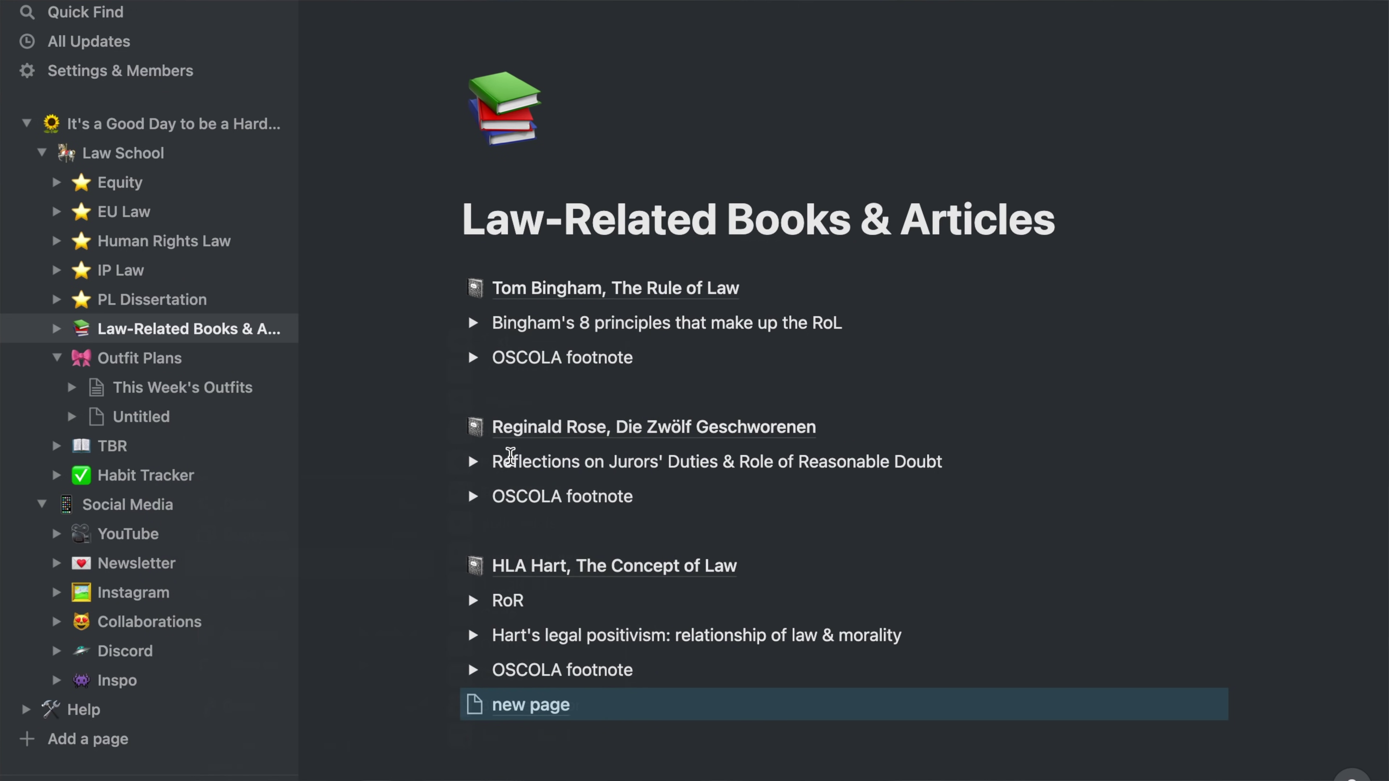
{"action": "left_click", "coordinate": [526, 707]}
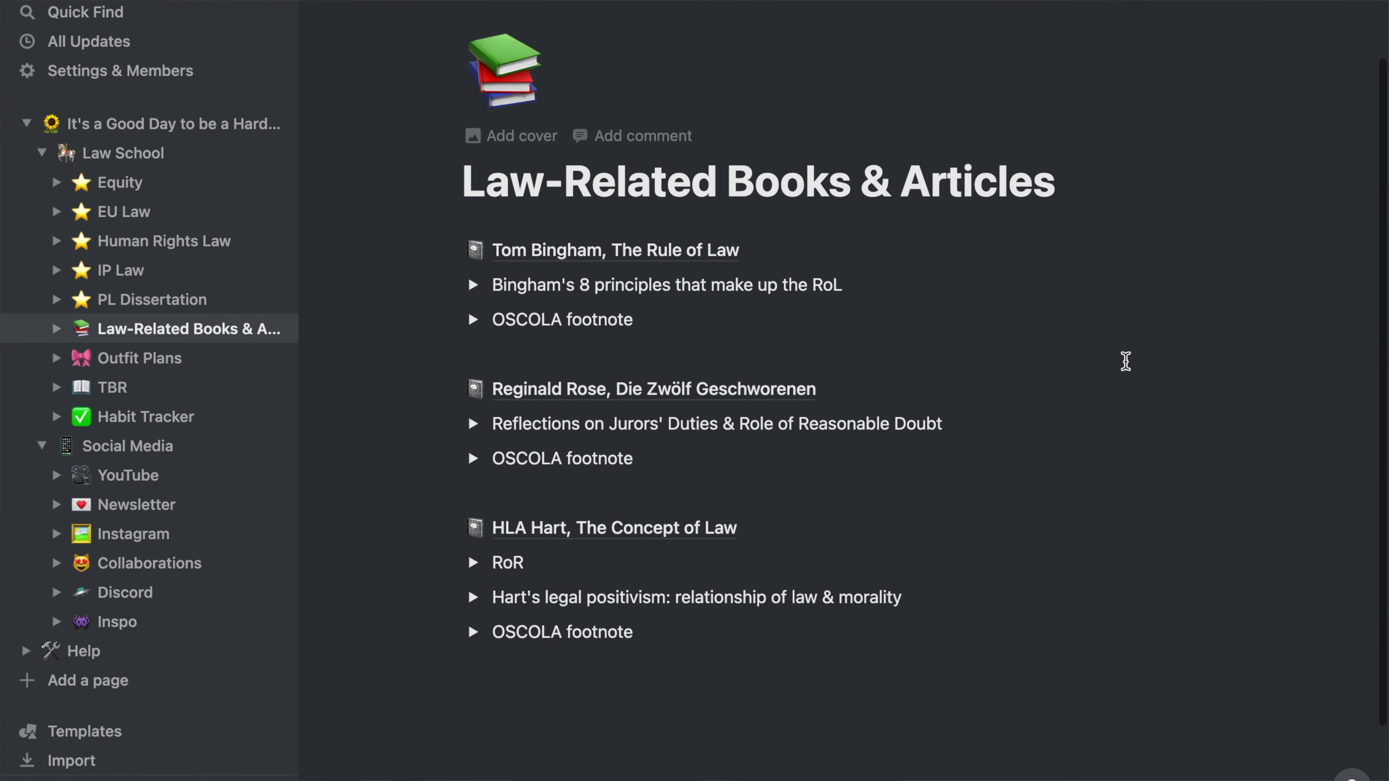
Expand the toggle on Bingham's 8 principles under The Rule of Law and read its numbered list
{"action": "left_click", "coordinate": [474, 285]}
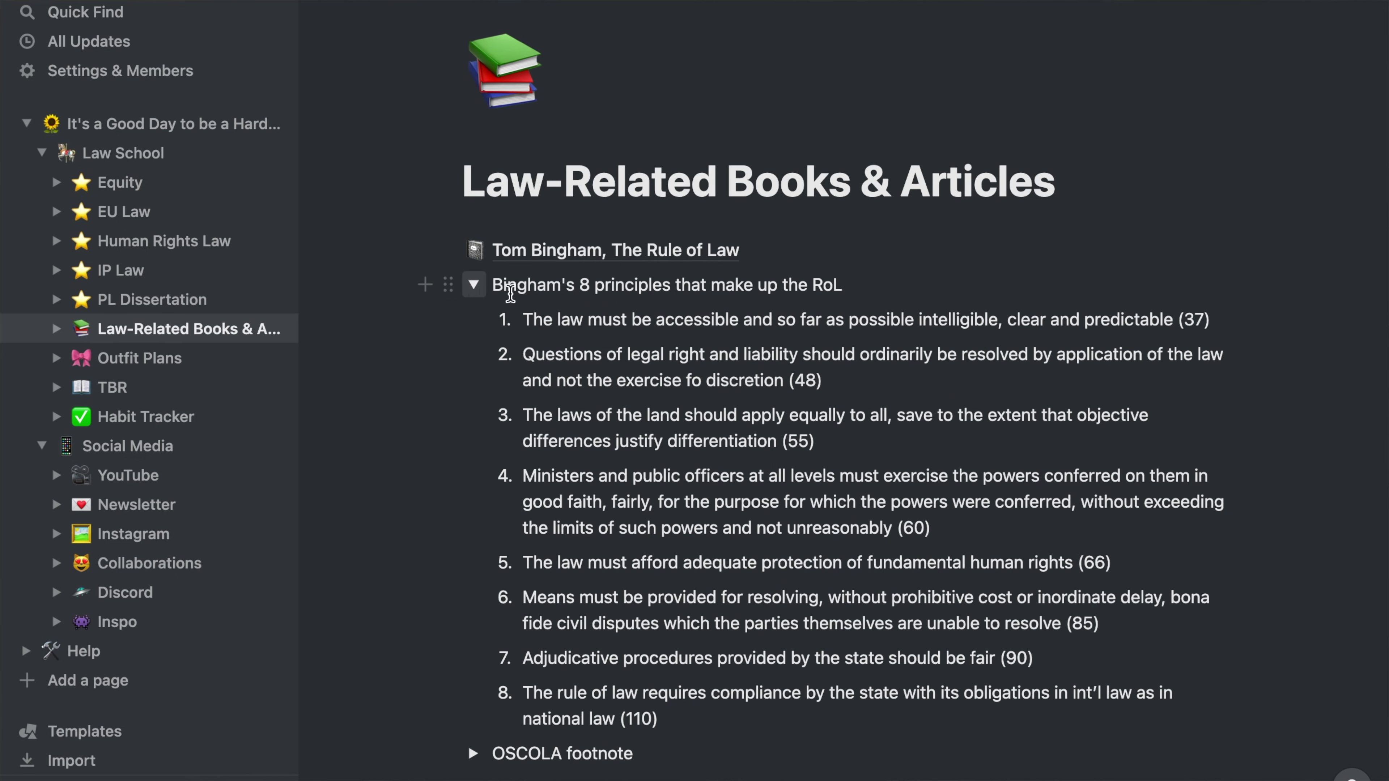
{"action": "scroll", "coordinate": [1333, 570], "scroll_direction": "down", "scroll_amount": 2}
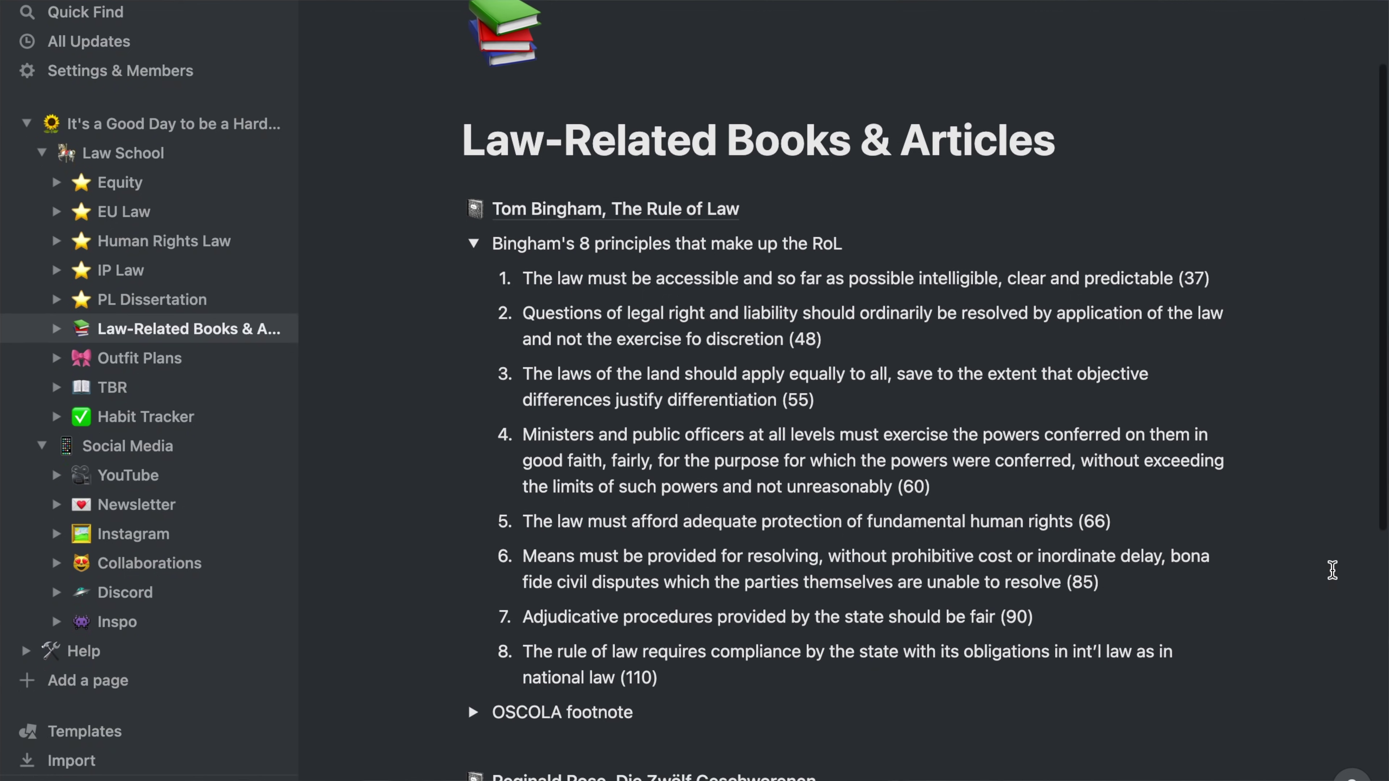
{"action": "scroll", "coordinate": [1333, 569], "scroll_direction": "down", "scroll_amount": 3}
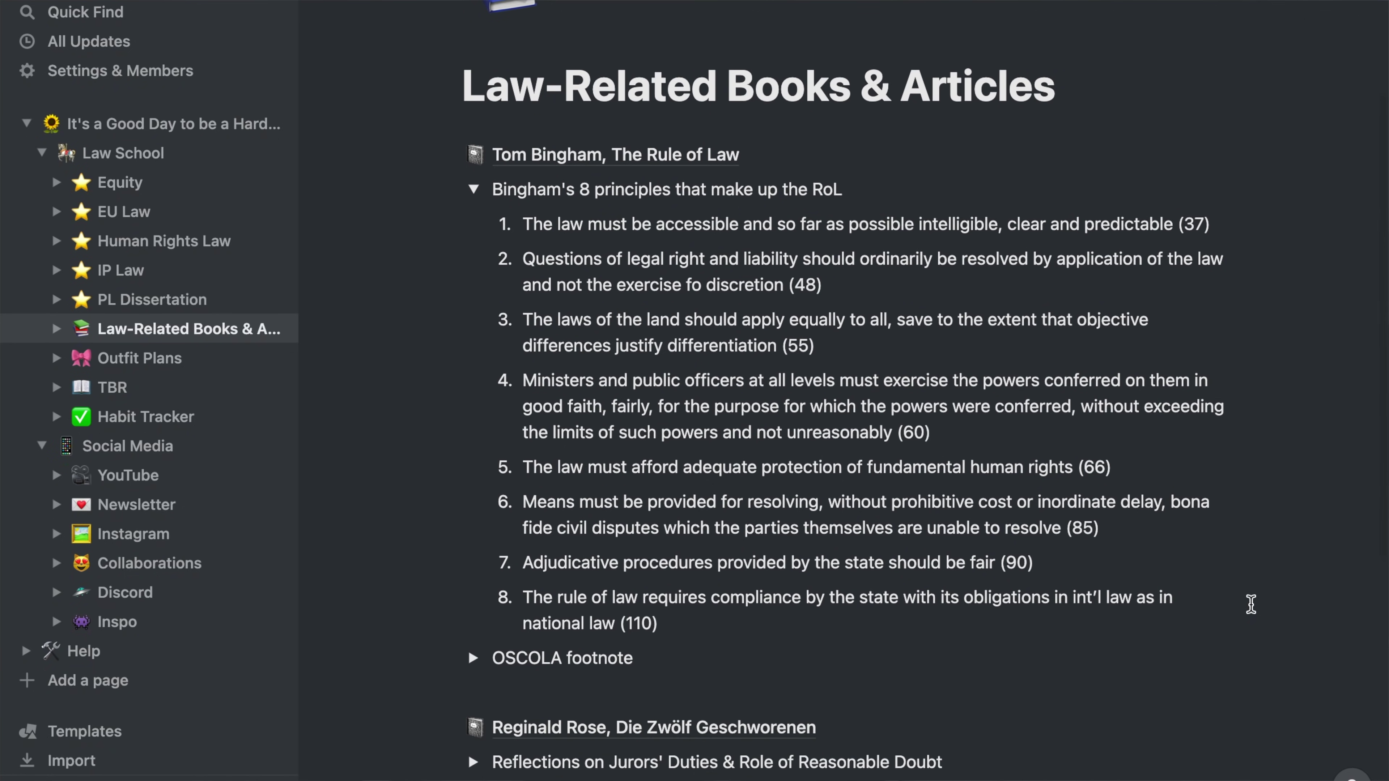
{"action": "scroll", "coordinate": [684, 657], "scroll_direction": "down", "scroll_amount": 3}
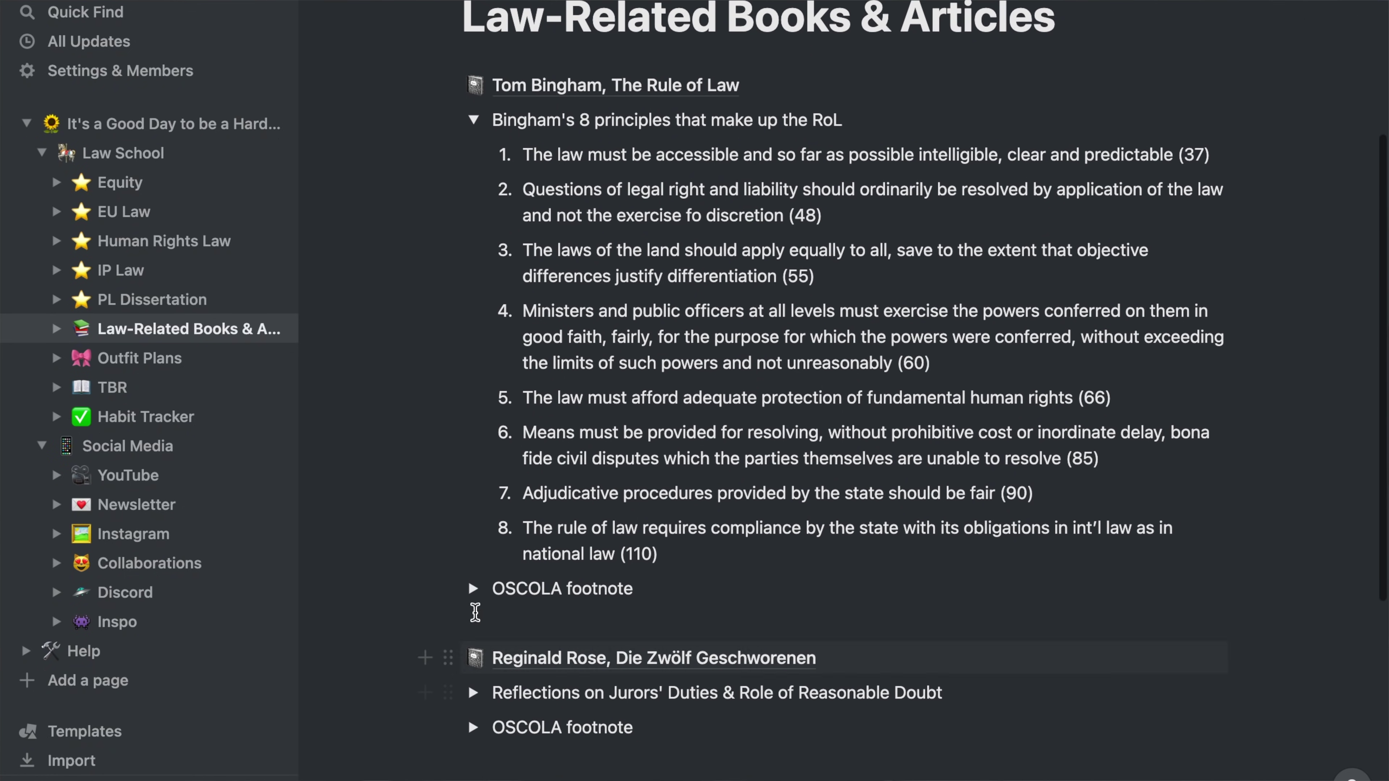
View the OSCOLA footnote for The Rule of Law and collapse both of the book's toggles again
{"action": "left_click", "coordinate": [474, 589]}
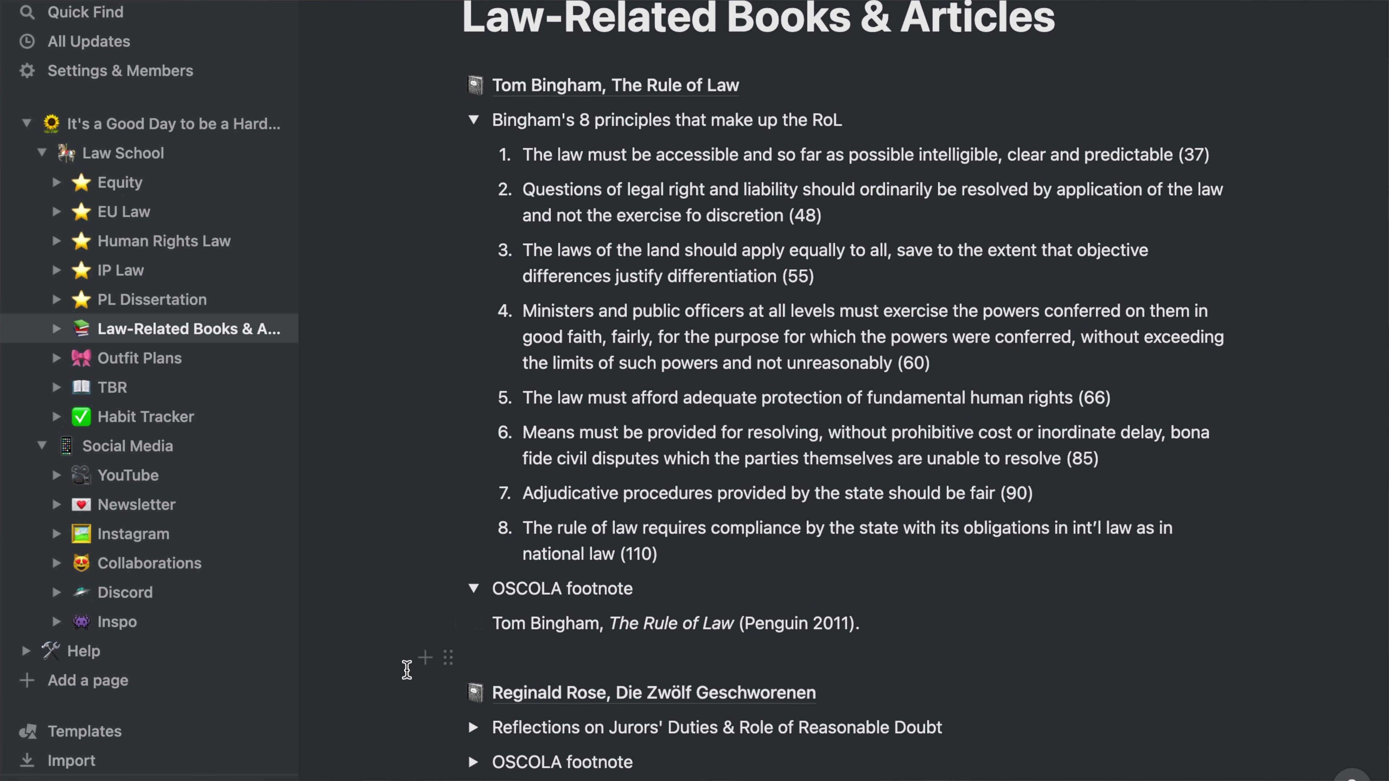
{"action": "left_click", "coordinate": [474, 589]}
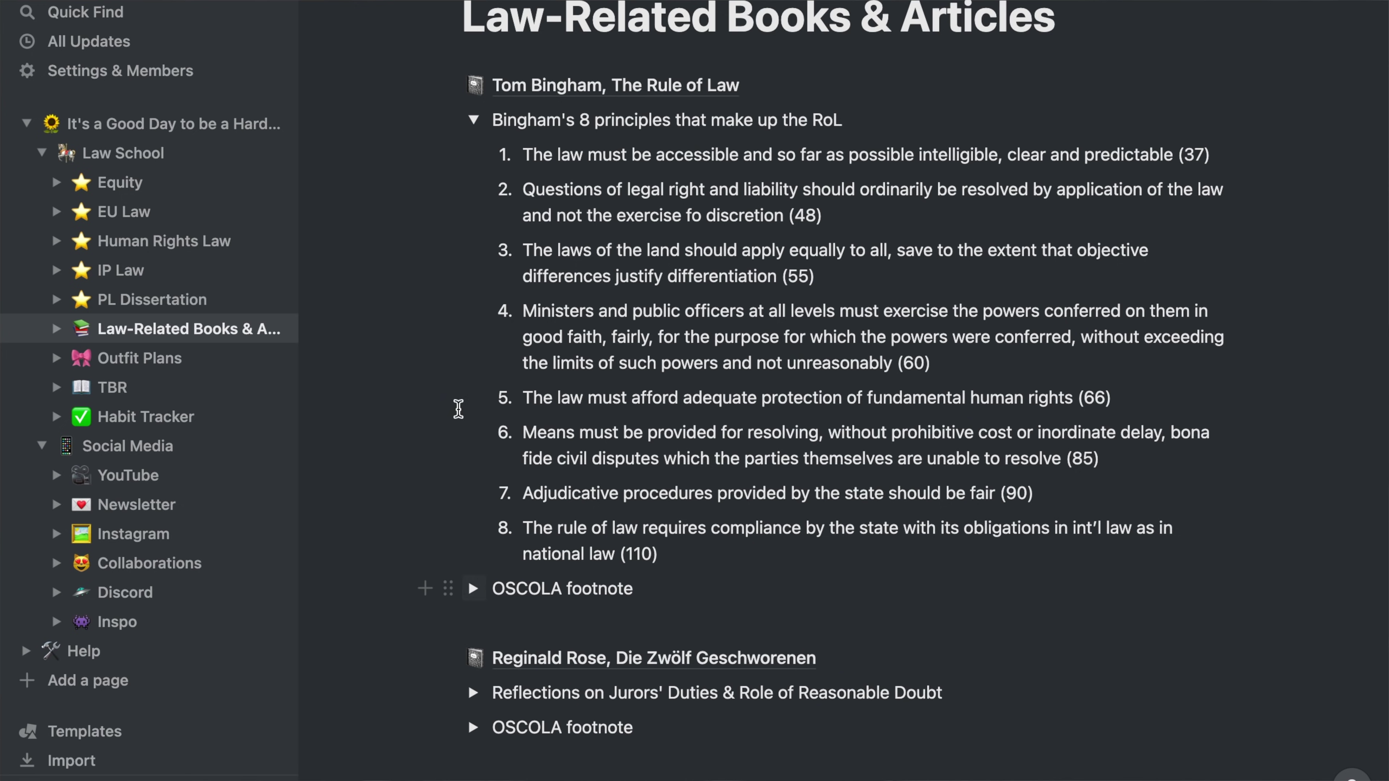
{"action": "left_click", "coordinate": [474, 120]}
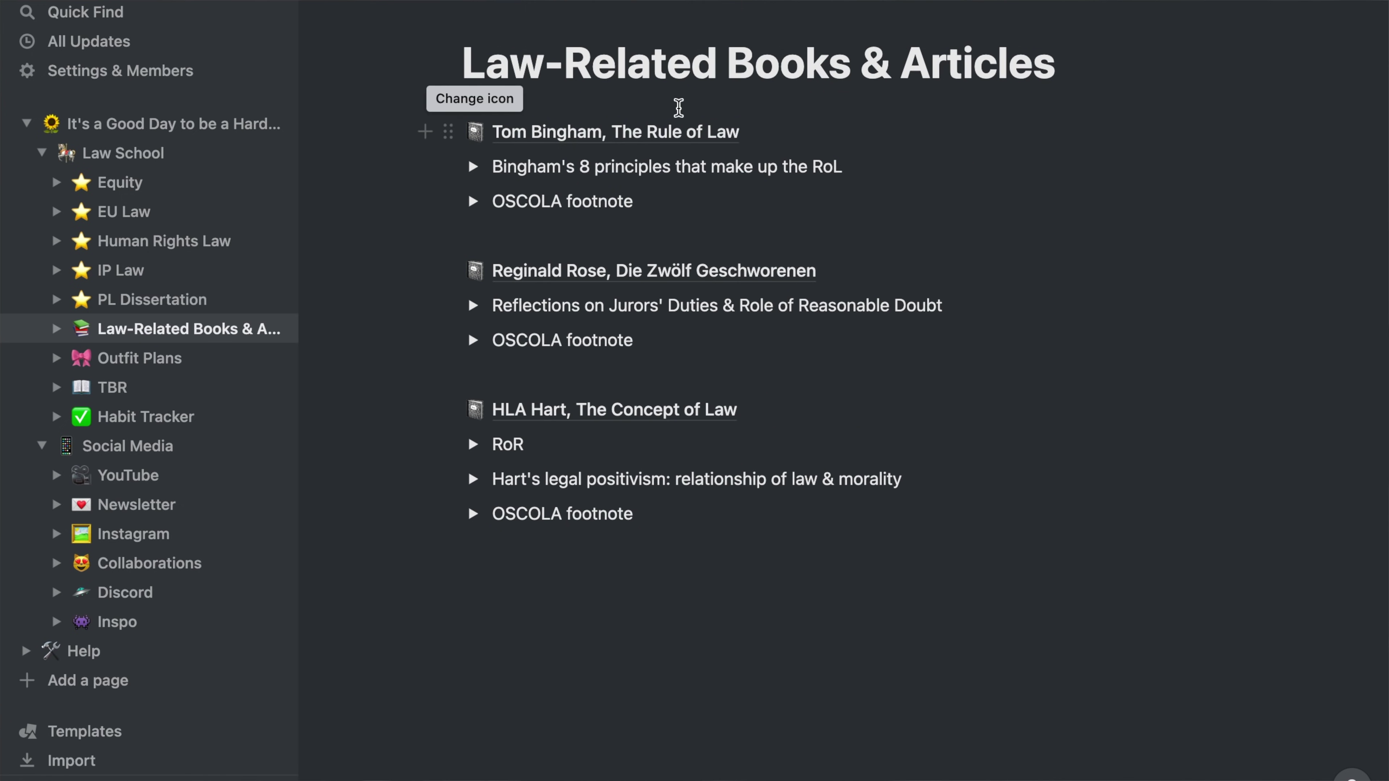
{"action": "scroll", "coordinate": [1214, 299], "scroll_direction": "up", "scroll_amount": 4}
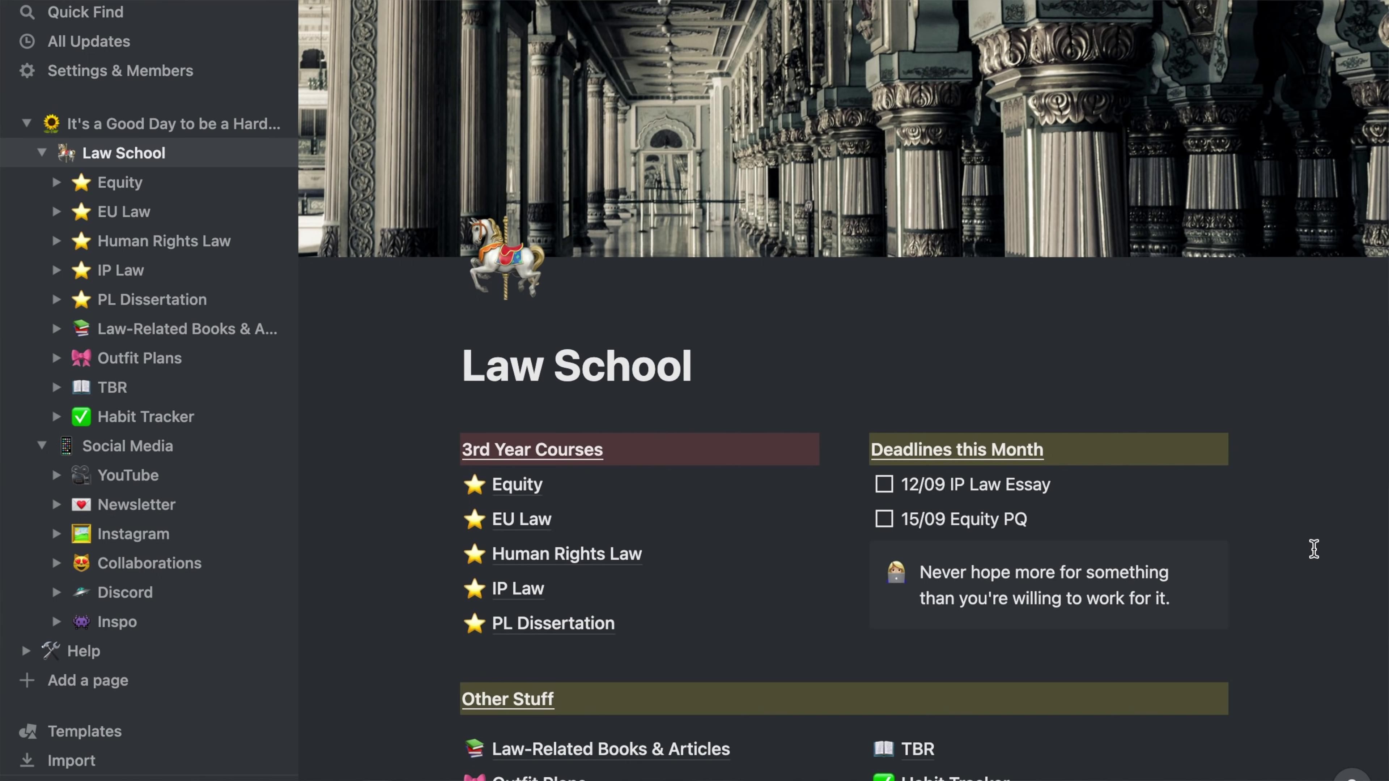
Open Outfit Plans from the Law School page and examine its weather widget and This Week's Outfits table
{"action": "scroll", "coordinate": [1314, 549], "scroll_direction": "down", "scroll_amount": 4}
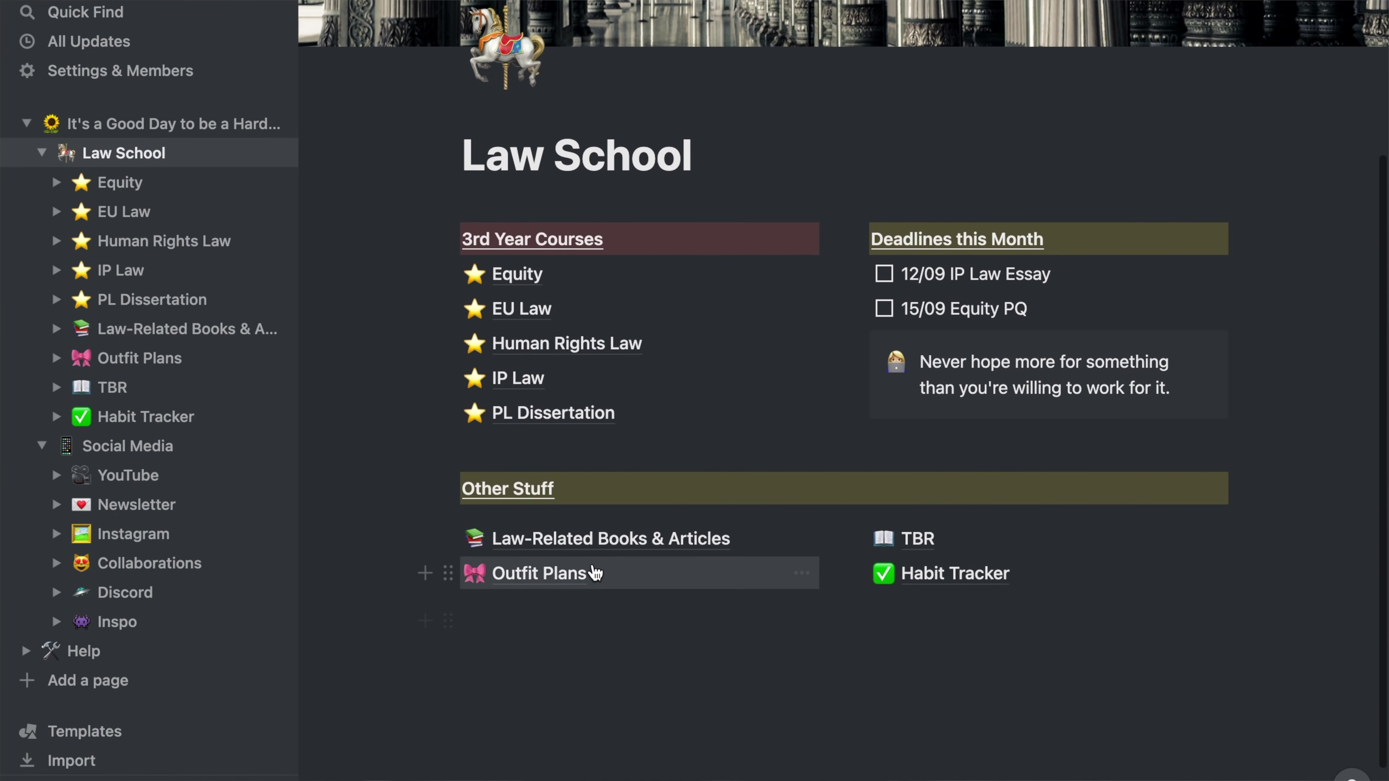
{"action": "left_click", "coordinate": [583, 575]}
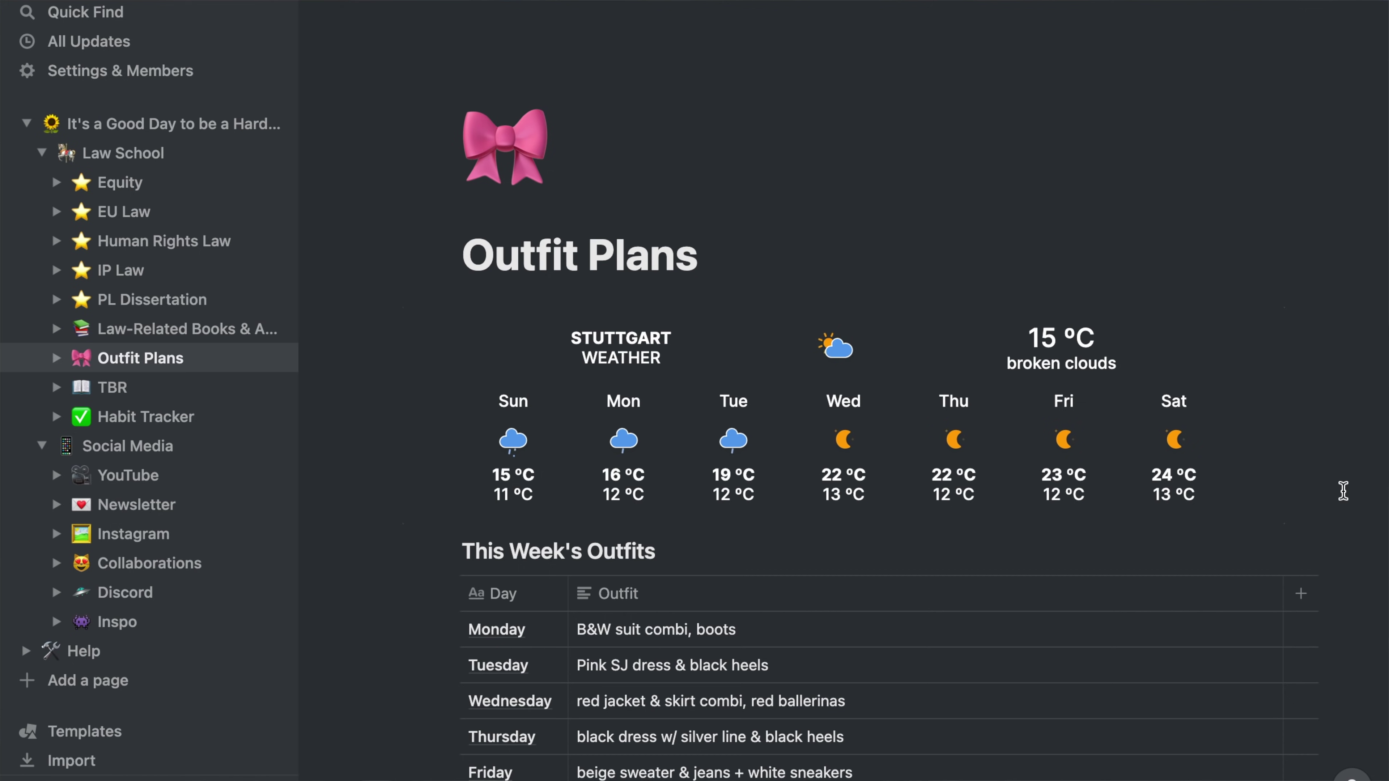
{"action": "scroll", "coordinate": [1343, 491], "scroll_direction": "down", "scroll_amount": 5}
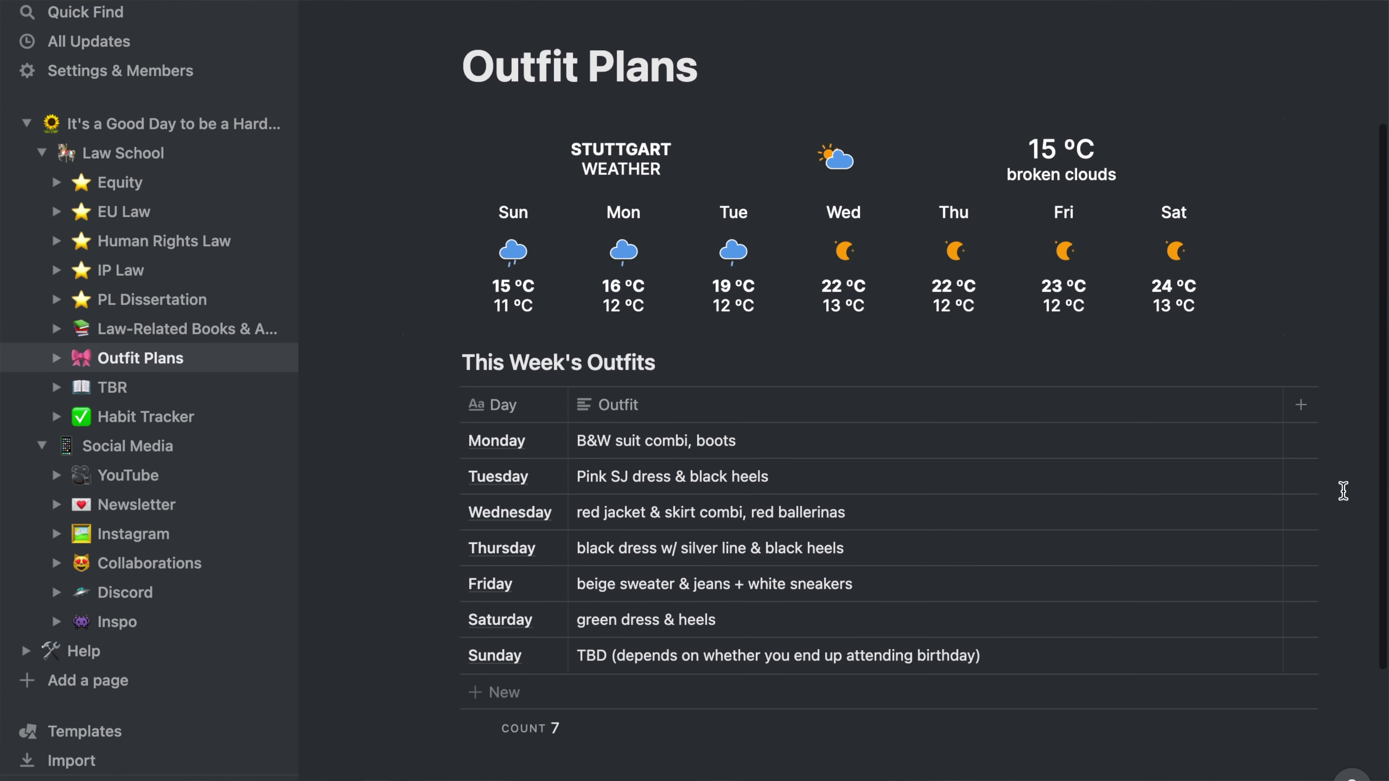
{"action": "scroll", "coordinate": [1343, 491], "scroll_direction": "down", "scroll_amount": 2}
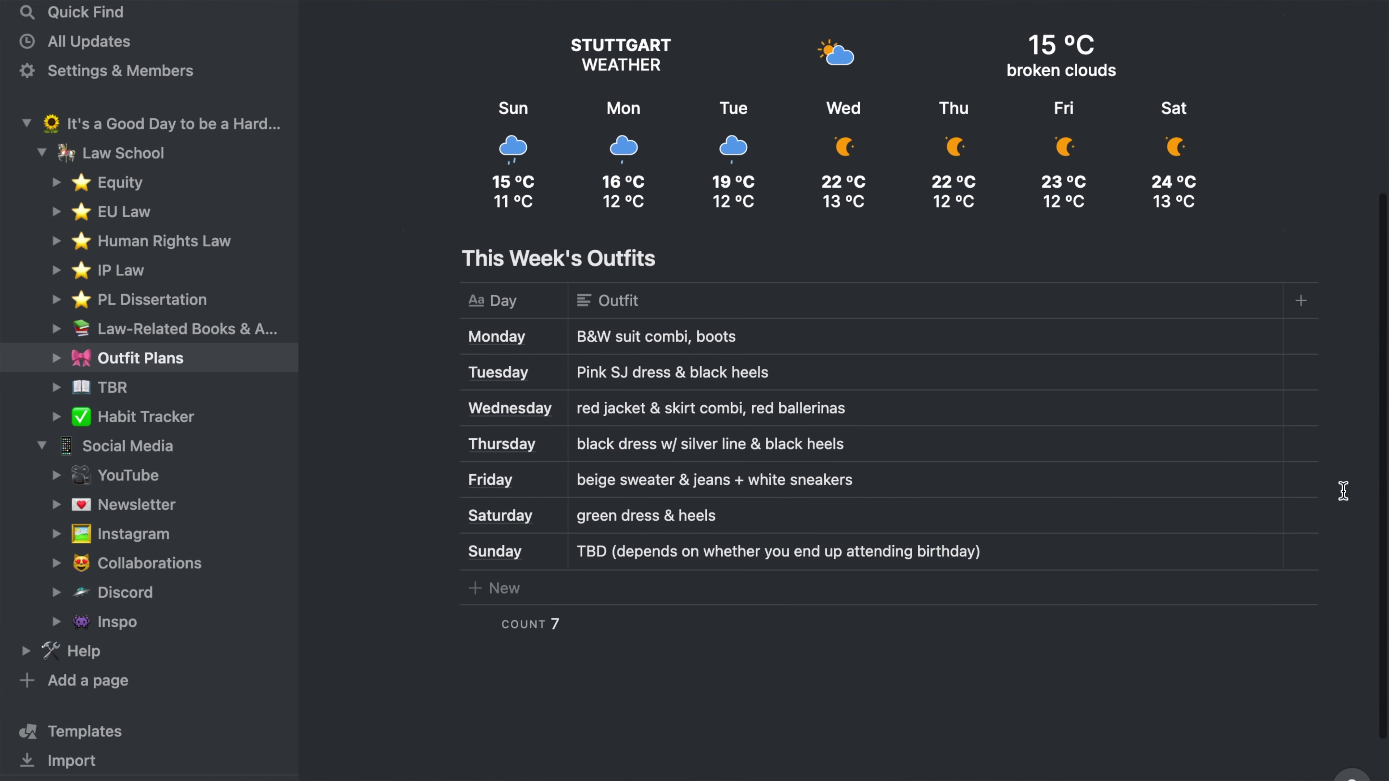